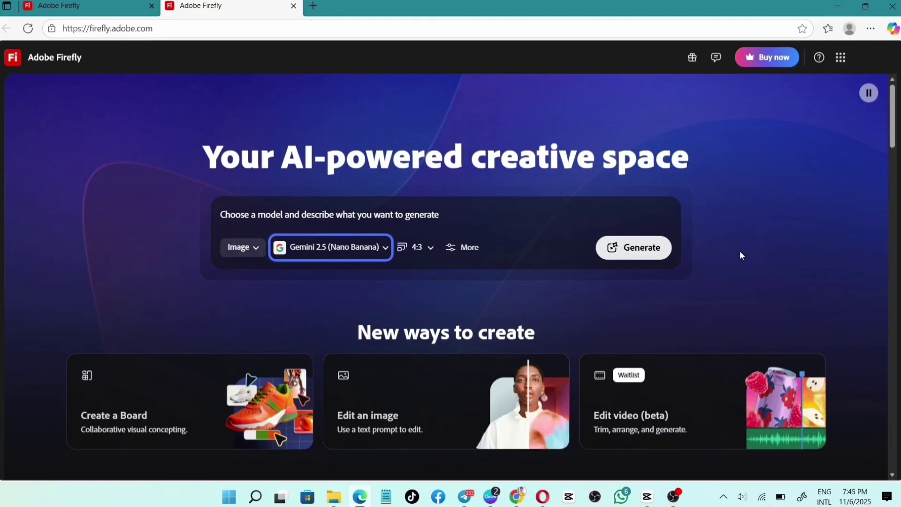
# - Open Firefly's Generative fill and sign in with a Google account
pyautogui.scroll(-2, 893, 134)
pyautogui.scroll(-5, 893, 133)
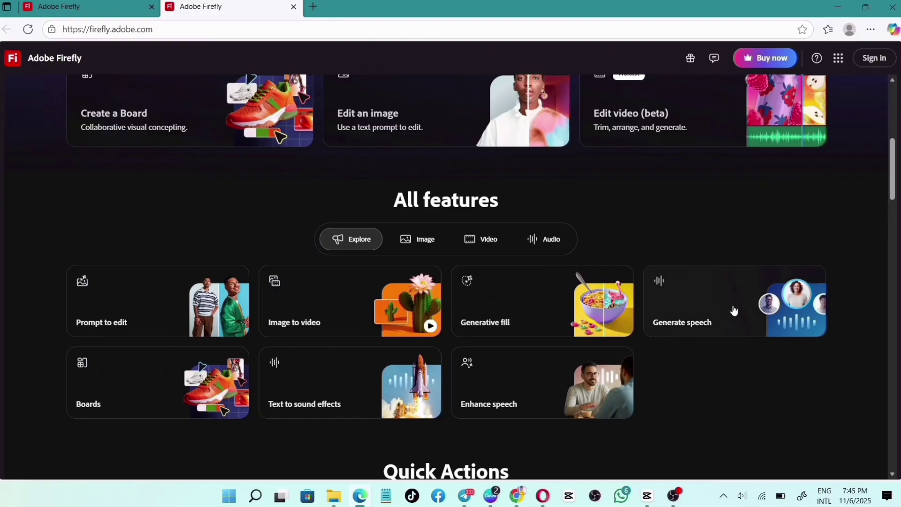
pyautogui.scroll(-15, 734, 310)
pyautogui.scroll(-5, 733, 305)
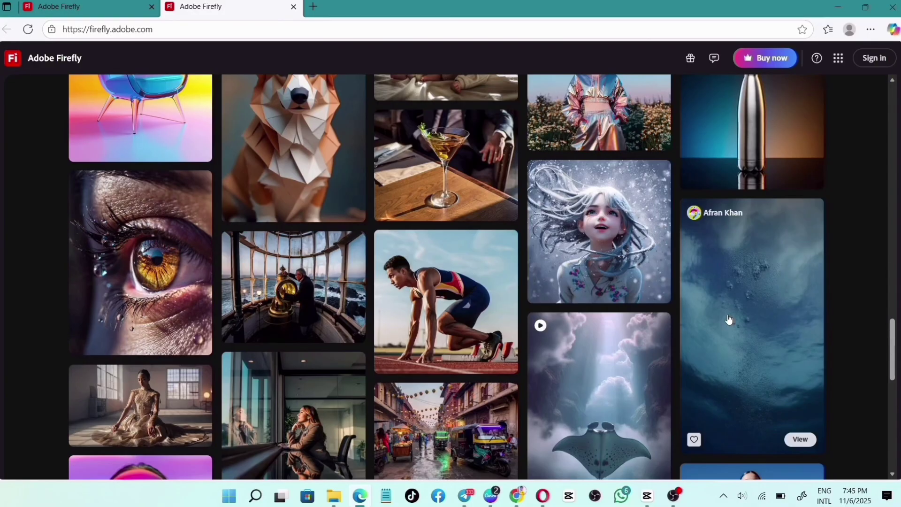
pyautogui.scroll(-10, 729, 320)
pyautogui.scroll(2, 738, 330)
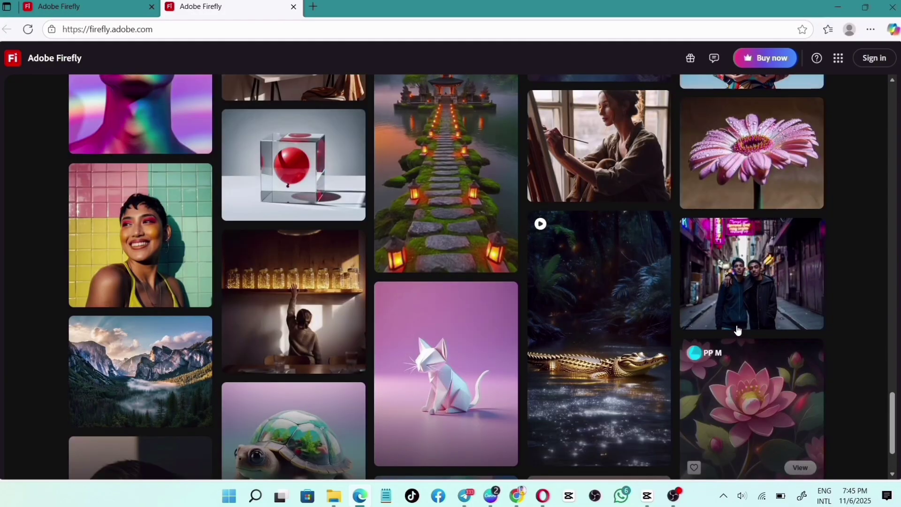
pyautogui.moveTo(892, 422); pyautogui.dragTo(898, 185)
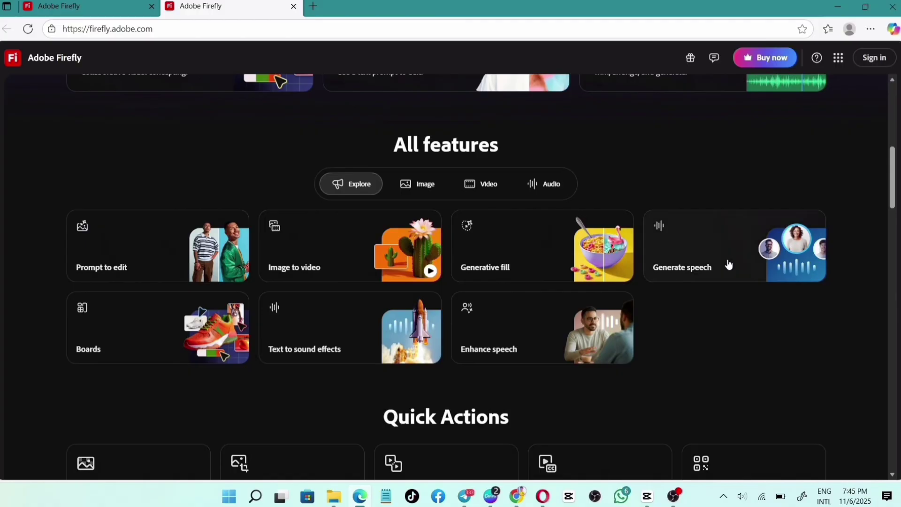
pyautogui.click(542, 253)
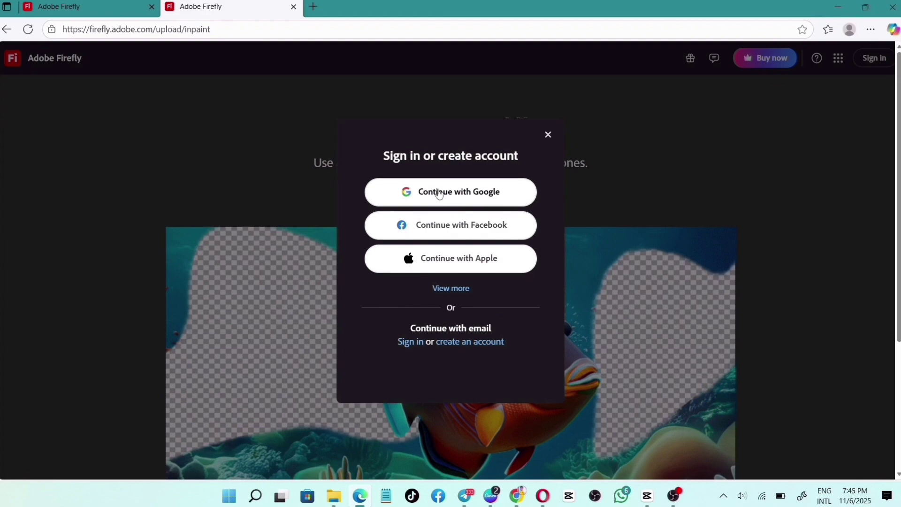
pyautogui.click(422, 191)
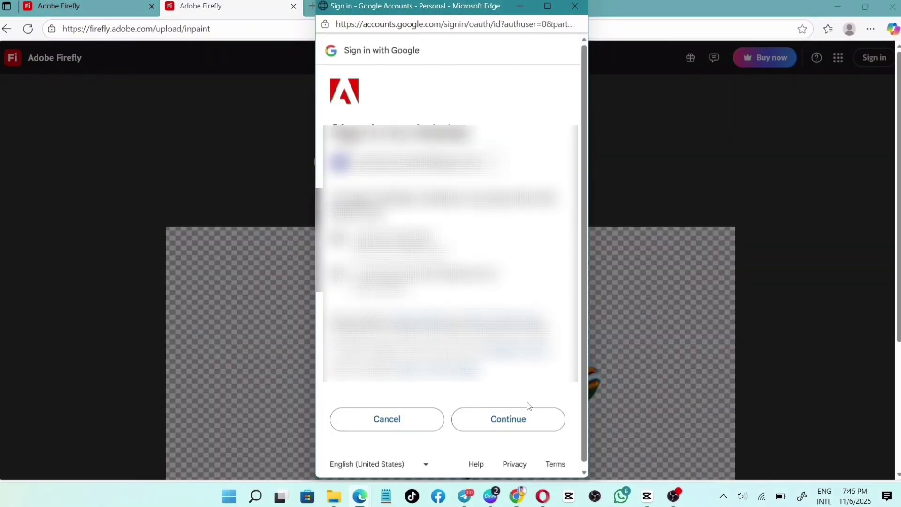
pyautogui.click(520, 415)
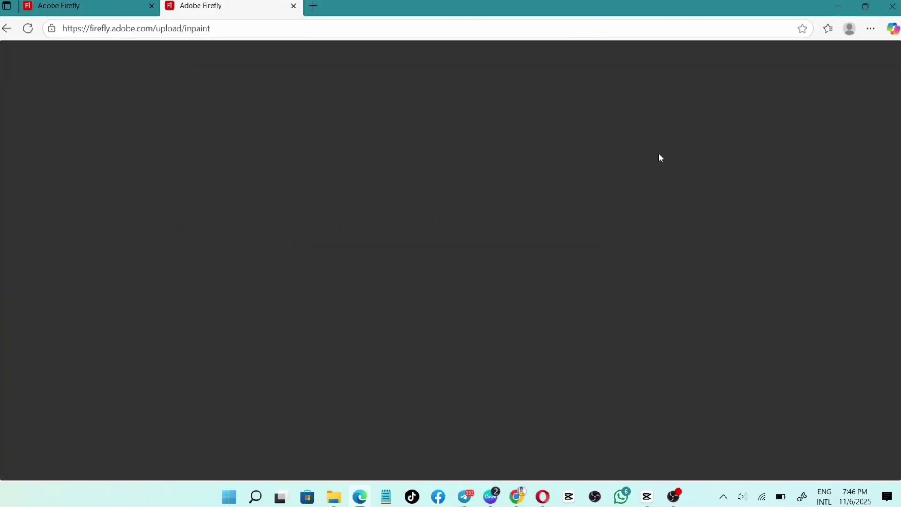
# - Upload the presenter's webcam portrait photo into the Generative fill editor
pyautogui.scroll(-1, 652, 240)
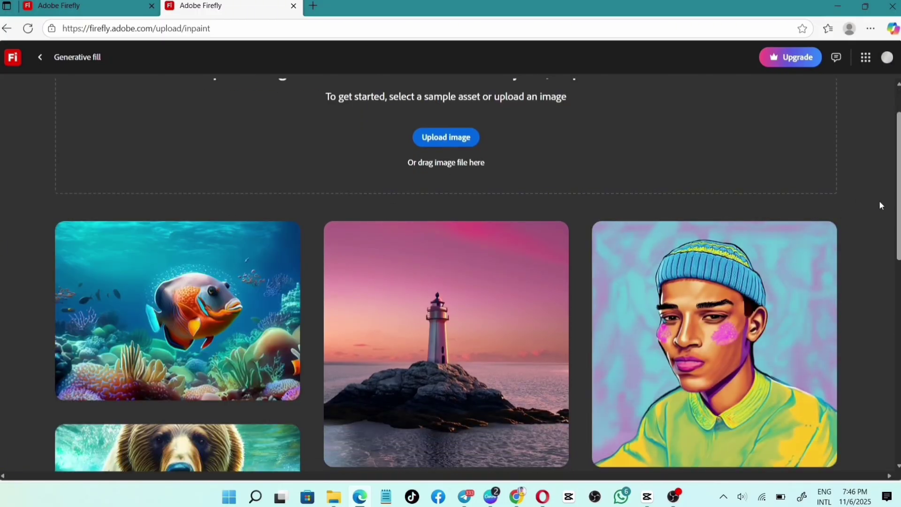
pyautogui.scroll(1, 443, 200)
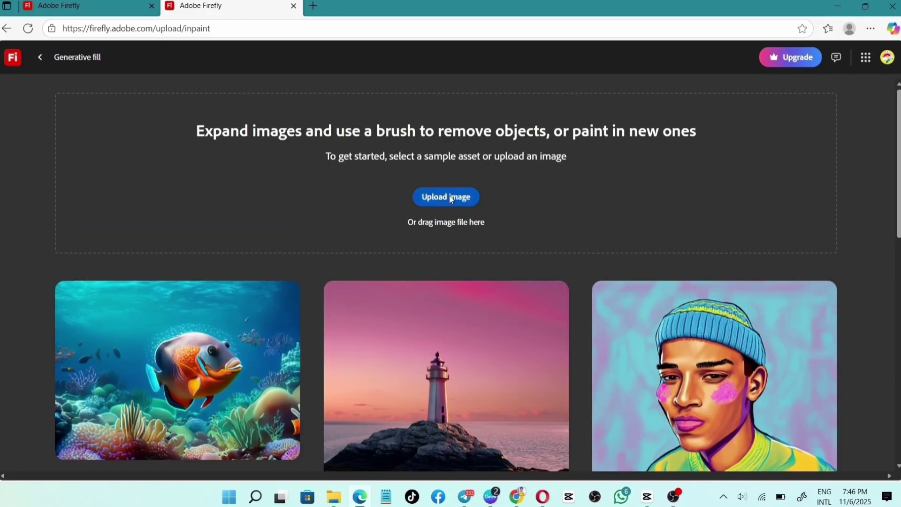
pyautogui.click(450, 197)
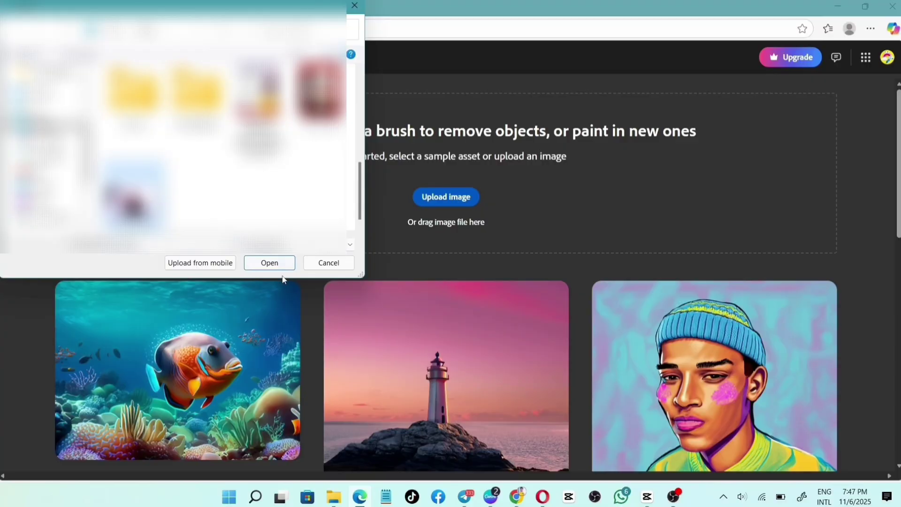
pyautogui.click(278, 262)
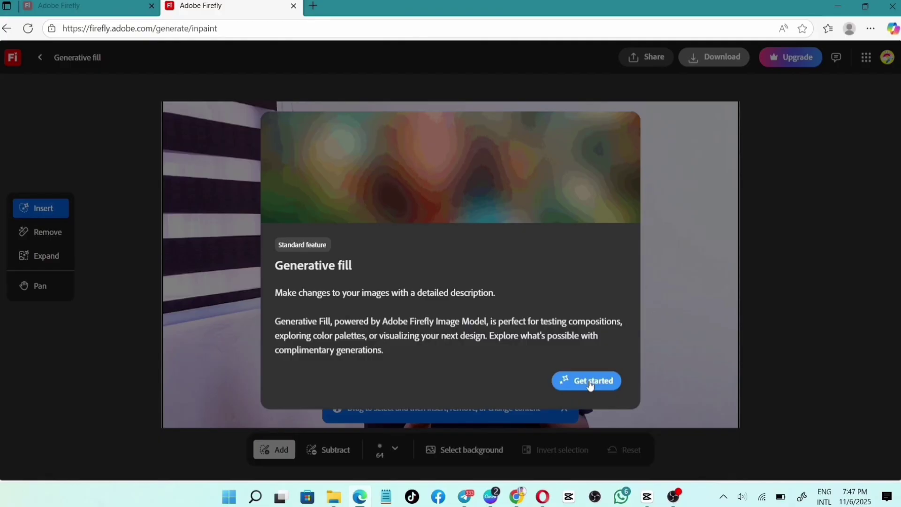
# - Paint a mask over the window blinds, then erase the excess with the Subtract brush
pyautogui.click(590, 382)
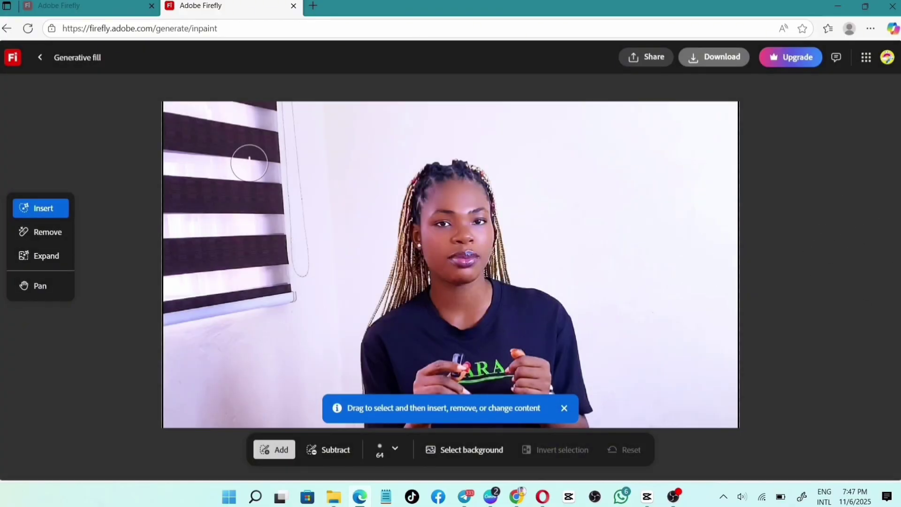
pyautogui.moveTo(218, 107)
pyautogui.mouseDown()
pyautogui.moveTo(225, 156)
pyautogui.moveTo(198, 184)
pyautogui.moveTo(281, 168)
pyautogui.moveTo(300, 106)
pyautogui.moveTo(305, 249)
pyautogui.moveTo(295, 291)
pyautogui.moveTo(269, 326)
pyautogui.moveTo(170, 326)
pyautogui.moveTo(264, 286)
pyautogui.moveTo(292, 262)
pyautogui.moveTo(287, 228)
pyautogui.moveTo(258, 286)
pyautogui.moveTo(275, 302)
pyautogui.moveTo(221, 312)
pyautogui.moveTo(171, 303)
pyautogui.moveTo(161, 292)
pyautogui.moveTo(181, 297)
pyautogui.moveTo(339, 199)
pyautogui.moveTo(296, 214)
pyautogui.moveTo(280, 197)
pyautogui.moveTo(206, 260)
pyautogui.moveTo(238, 223)
pyautogui.moveTo(242, 267)
pyautogui.moveTo(237, 245)
pyautogui.mouseUp()
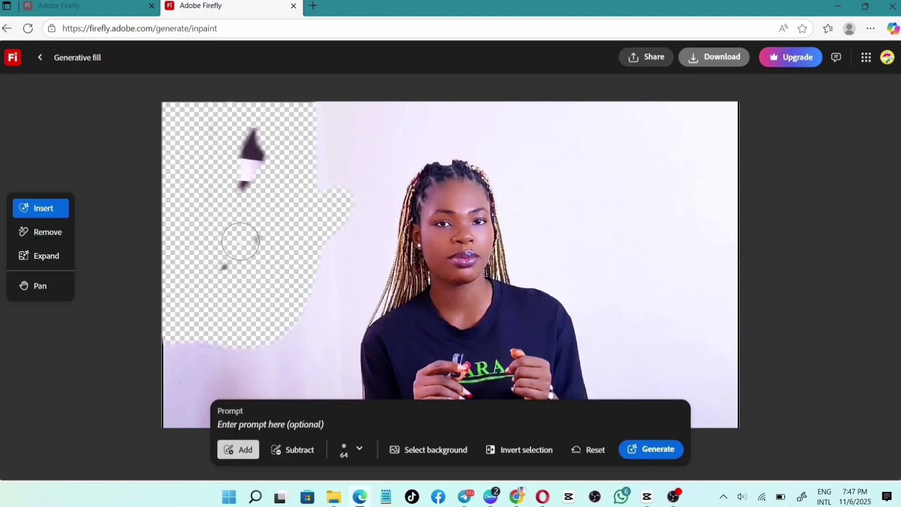
pyautogui.click(296, 450)
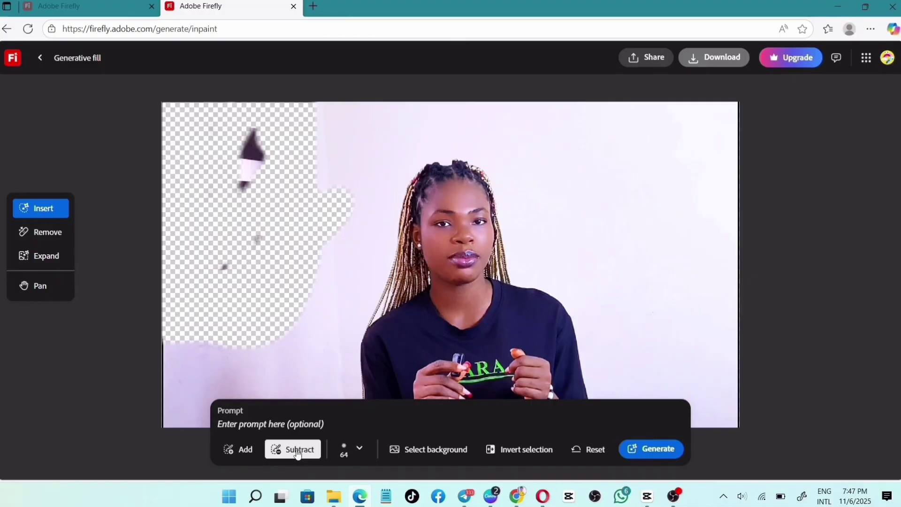
pyautogui.moveTo(311, 217)
pyautogui.mouseDown()
pyautogui.moveTo(324, 229)
pyautogui.moveTo(310, 233)
pyautogui.mouseUp()
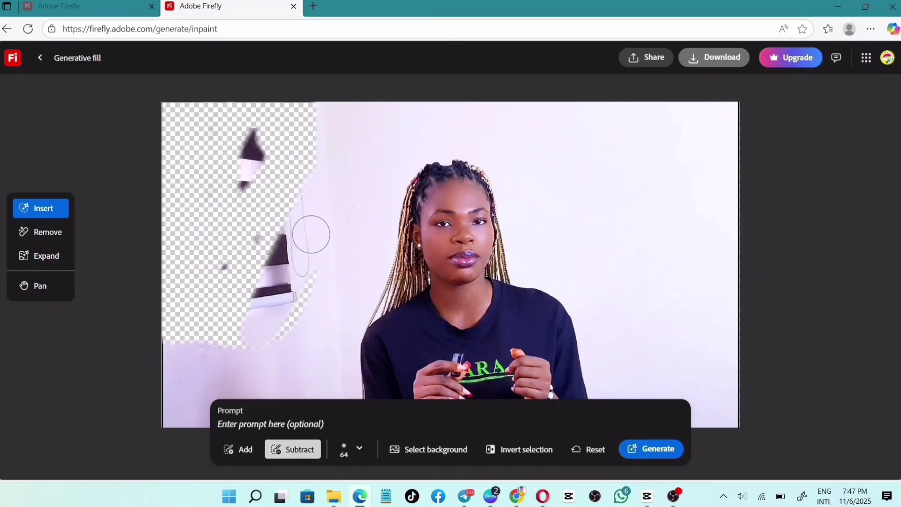
pyautogui.moveTo(230, 335)
pyautogui.mouseDown()
pyautogui.moveTo(155, 308)
pyautogui.moveTo(233, 285)
pyautogui.moveTo(287, 255)
pyautogui.moveTo(213, 258)
pyautogui.moveTo(201, 294)
pyautogui.moveTo(260, 203)
pyautogui.moveTo(280, 117)
pyautogui.moveTo(237, 181)
pyautogui.moveTo(185, 221)
pyautogui.moveTo(179, 162)
pyautogui.moveTo(218, 123)
pyautogui.moveTo(203, 133)
pyautogui.moveTo(221, 104)
pyautogui.moveTo(197, 117)
pyautogui.mouseUp()
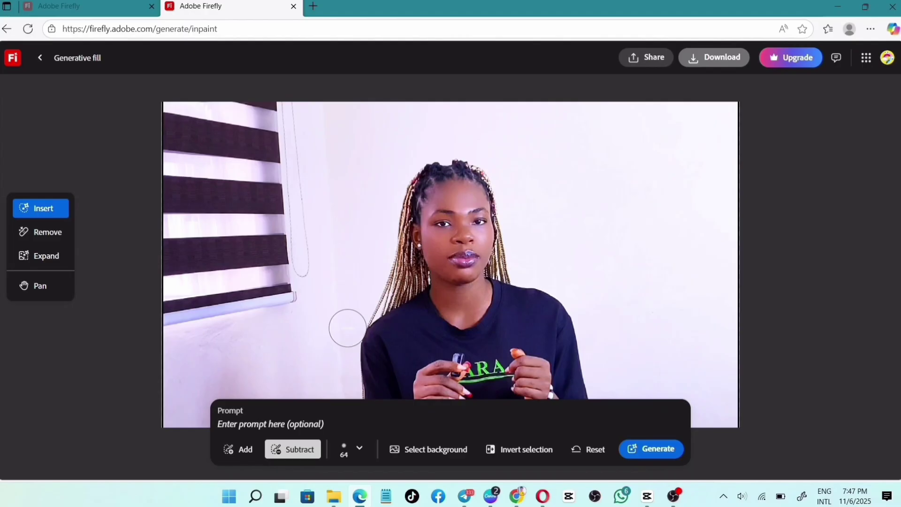
# - Re-mask the left-side blinds and the upper-right wall with the Add brush
pyautogui.click(243, 448)
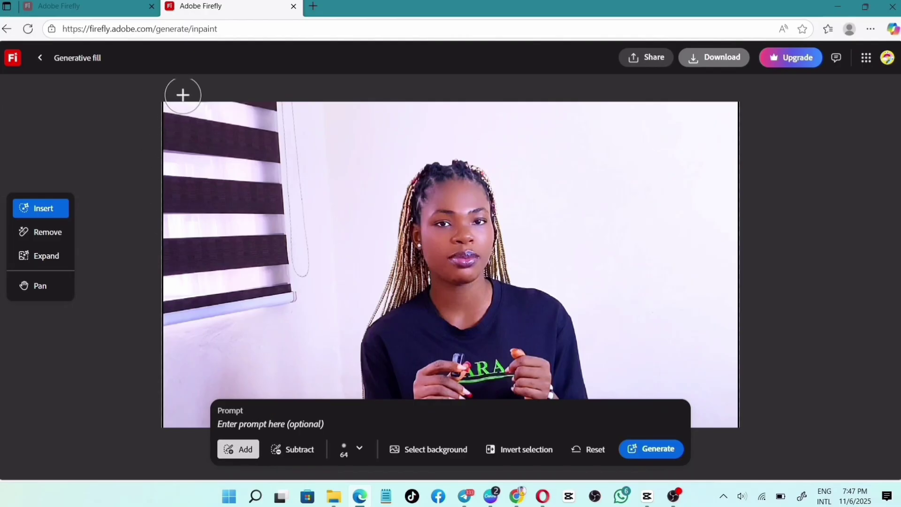
pyautogui.moveTo(181, 94)
pyautogui.mouseDown()
pyautogui.moveTo(151, 191)
pyautogui.moveTo(198, 90)
pyautogui.moveTo(237, 120)
pyautogui.moveTo(288, 105)
pyautogui.moveTo(287, 149)
pyautogui.moveTo(293, 116)
pyautogui.moveTo(221, 255)
pyautogui.mouseUp()
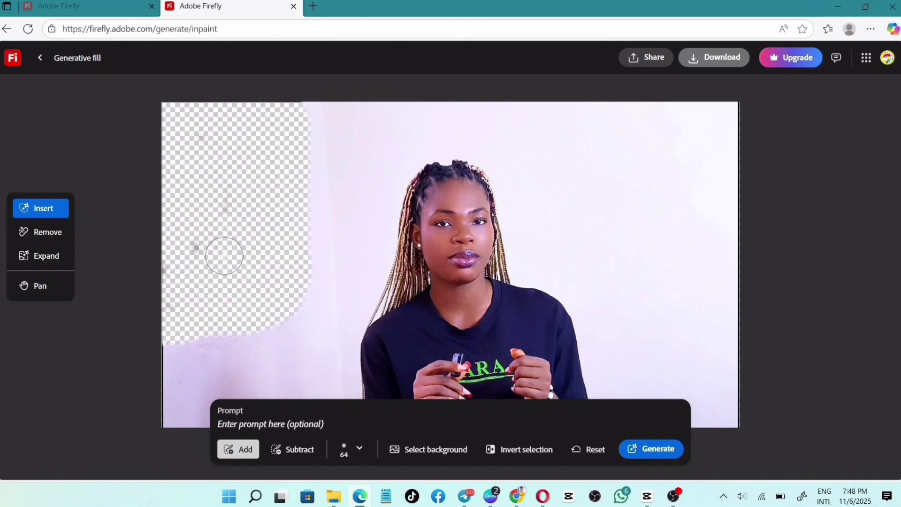
pyautogui.moveTo(670, 82)
pyautogui.mouseDown()
pyautogui.moveTo(660, 169)
pyautogui.moveTo(609, 133)
pyautogui.moveTo(743, 103)
pyautogui.mouseUp()
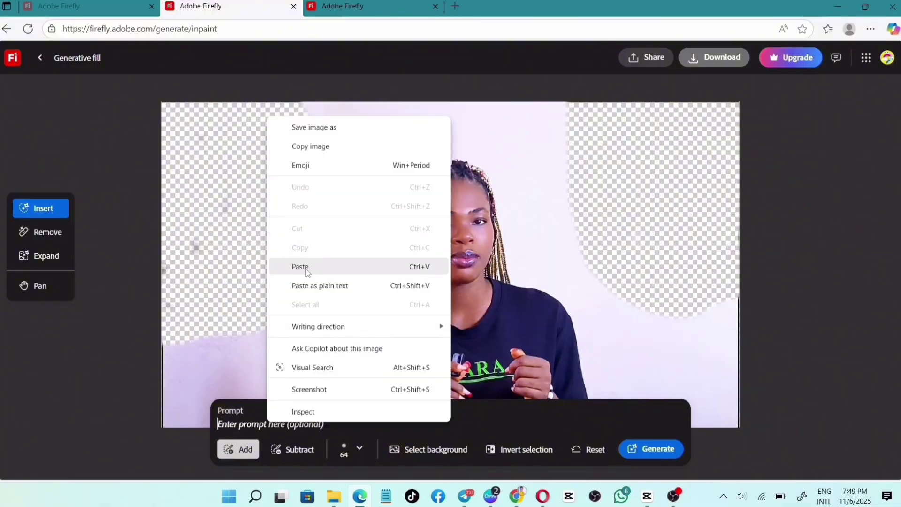
# - Generate hanging plants from the pasted prompt and compare the three variations
pyautogui.click(301, 267)
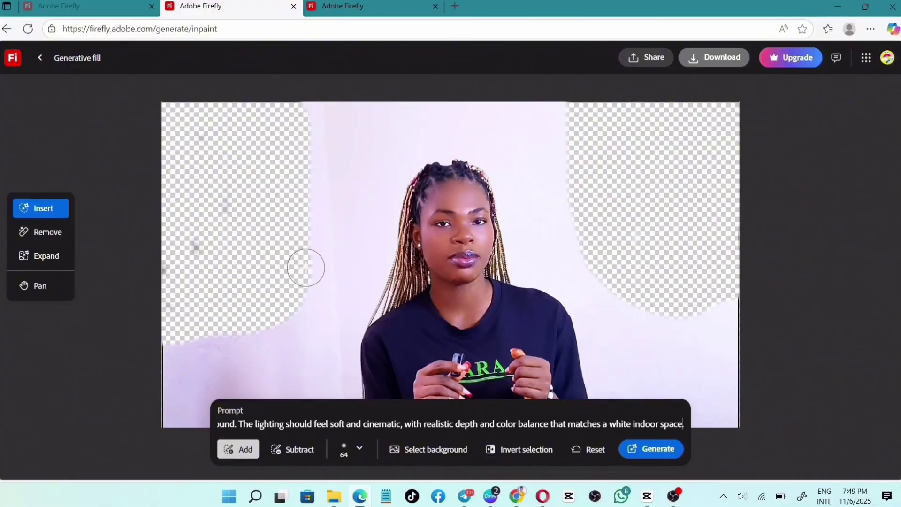
pyautogui.click(653, 457)
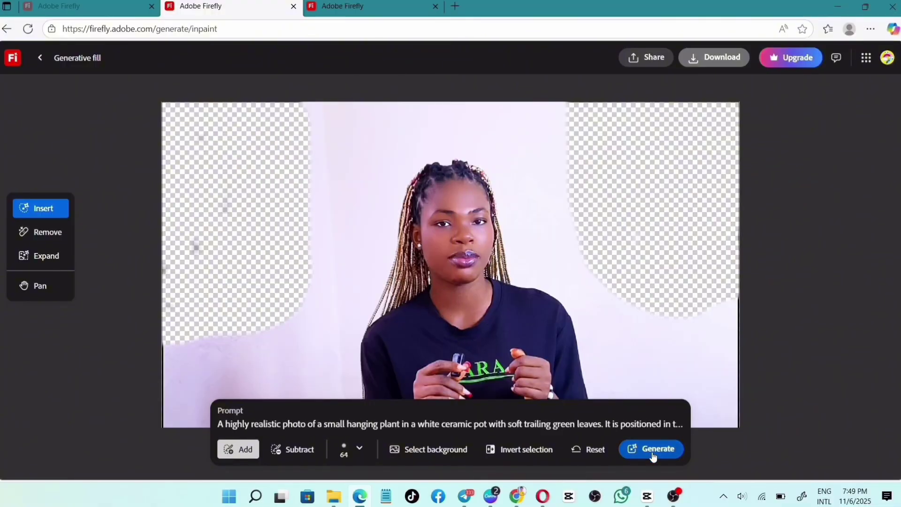
pyautogui.click(653, 453)
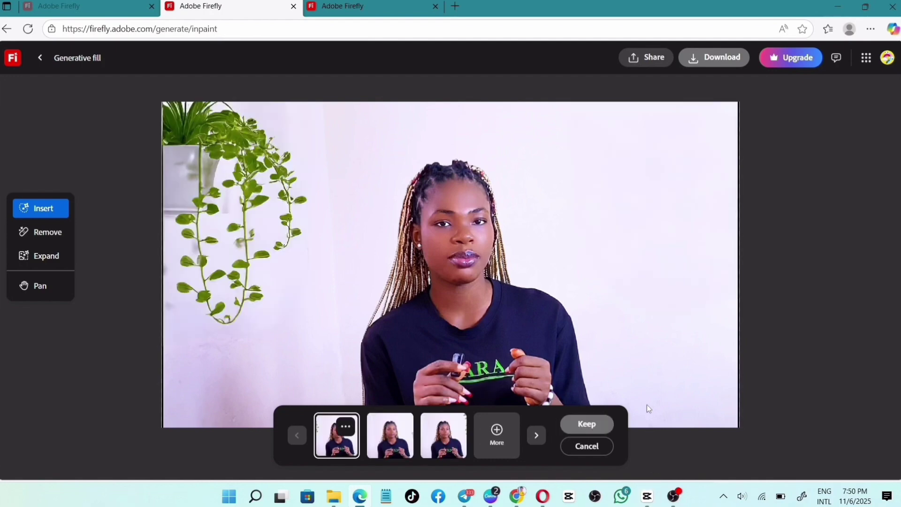
pyautogui.click(394, 445)
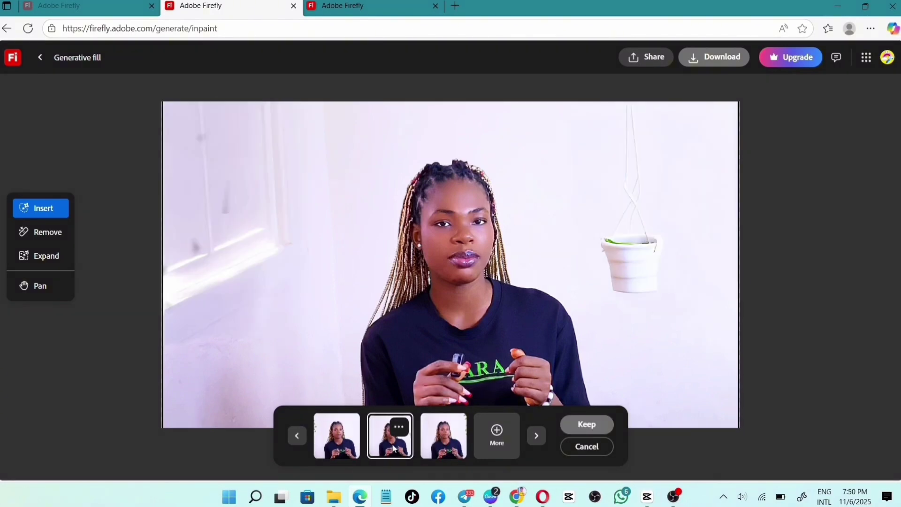
pyautogui.click(441, 440)
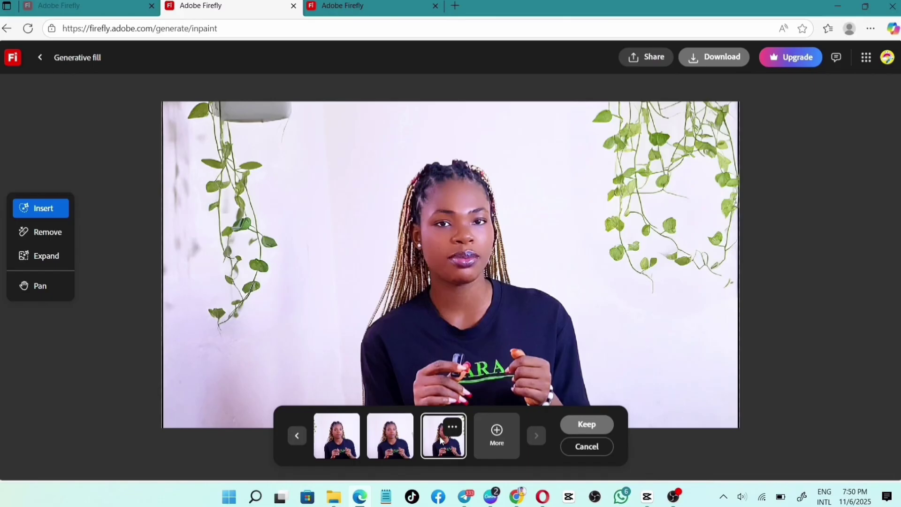
# - Generate more variations and pick the first, with trailing vines and a hanging potted plant
pyautogui.click(496, 434)
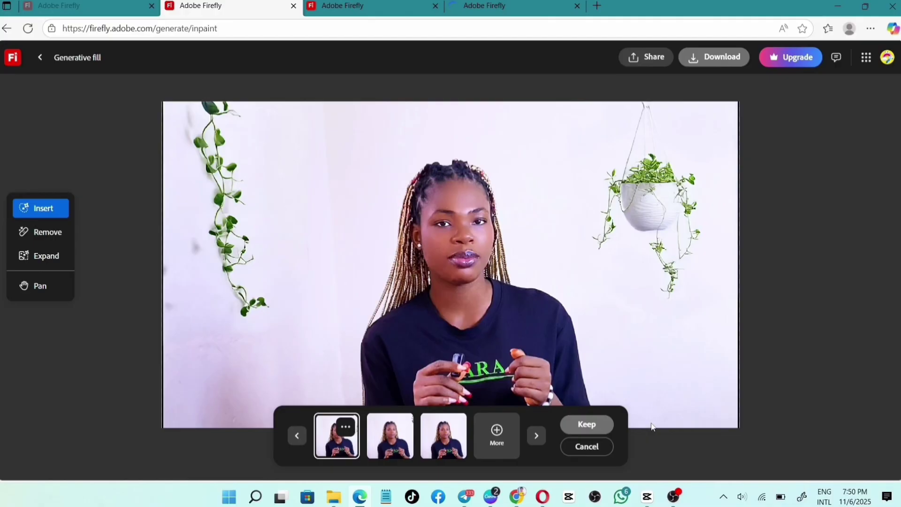
pyautogui.click(401, 441)
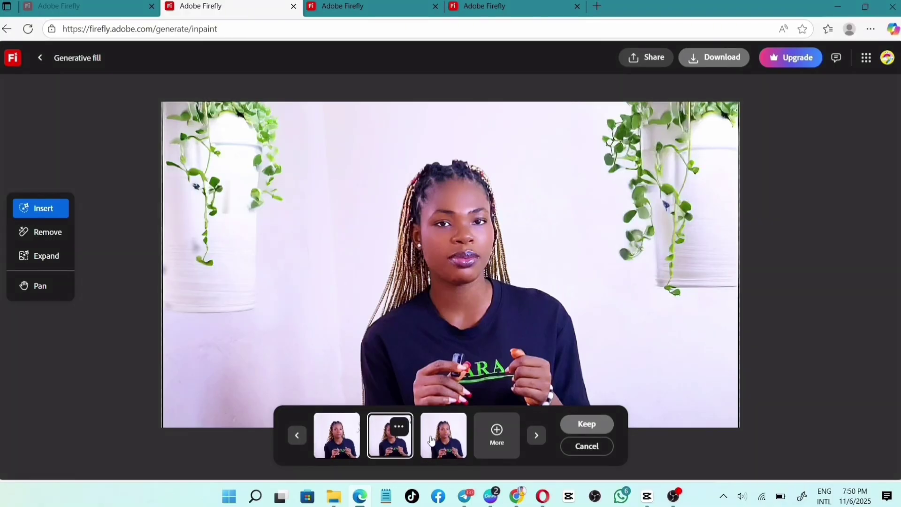
pyautogui.click(431, 440)
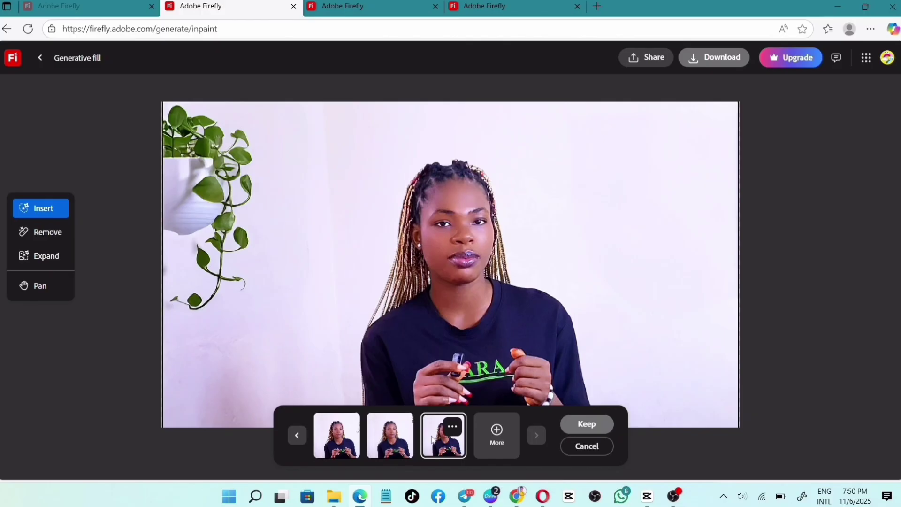
pyautogui.click(377, 448)
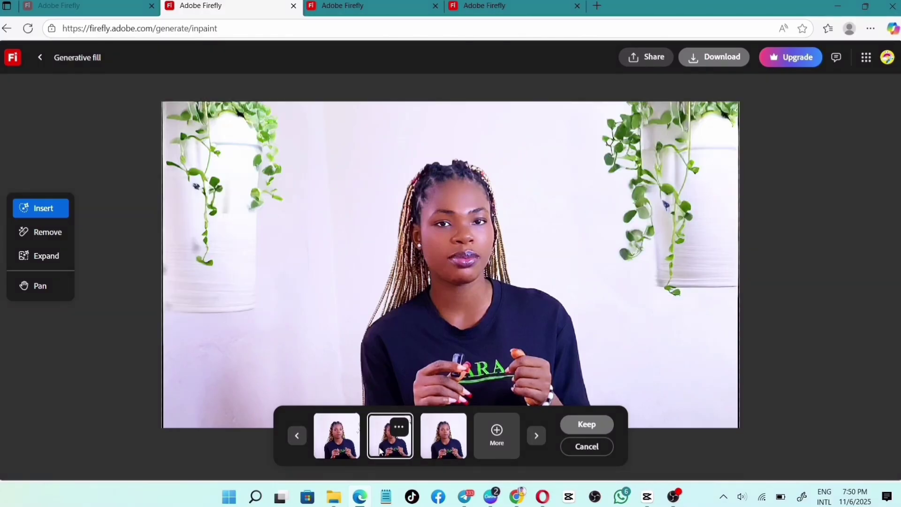
pyautogui.click(351, 453)
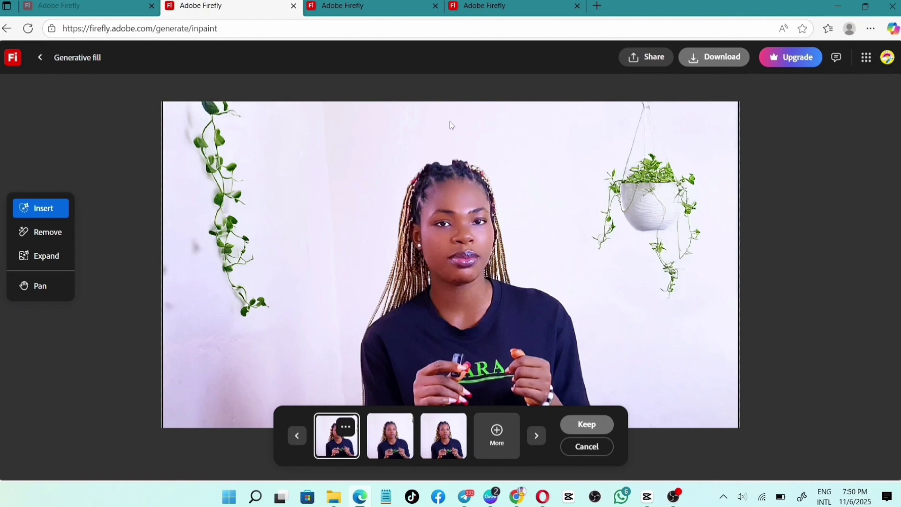
# - Keep and download the plant fill, mask the wall beside the woman, and paste the background prompt
pyautogui.click(586, 424)
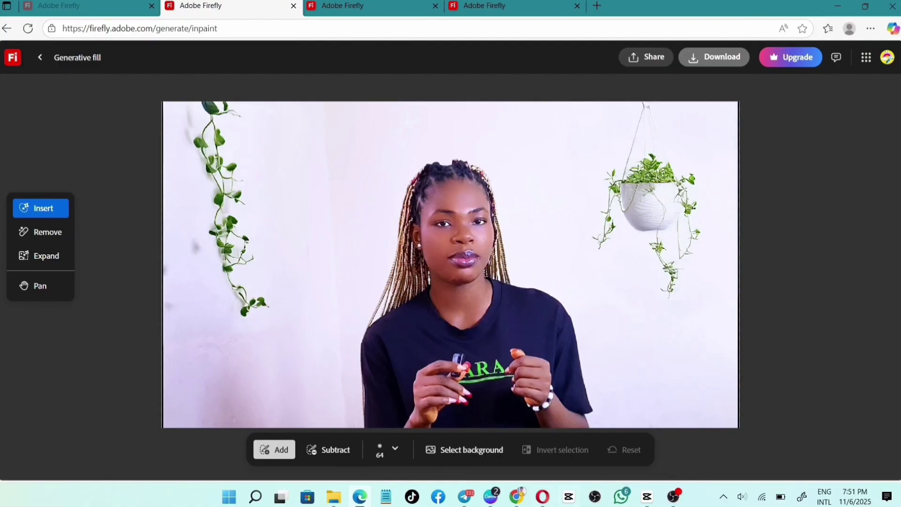
pyautogui.click(736, 56)
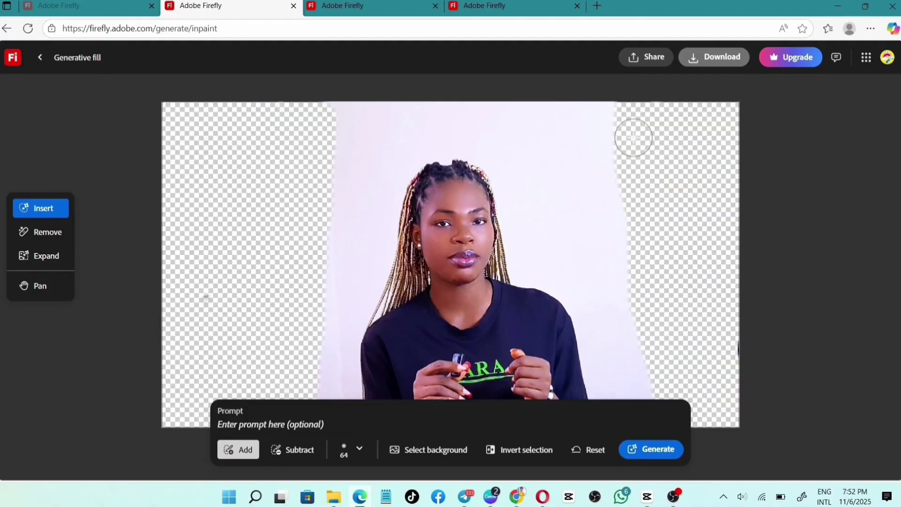
pyautogui.moveTo(628, 113)
pyautogui.mouseDown()
pyautogui.moveTo(626, 214)
pyautogui.moveTo(652, 399)
pyautogui.mouseUp()
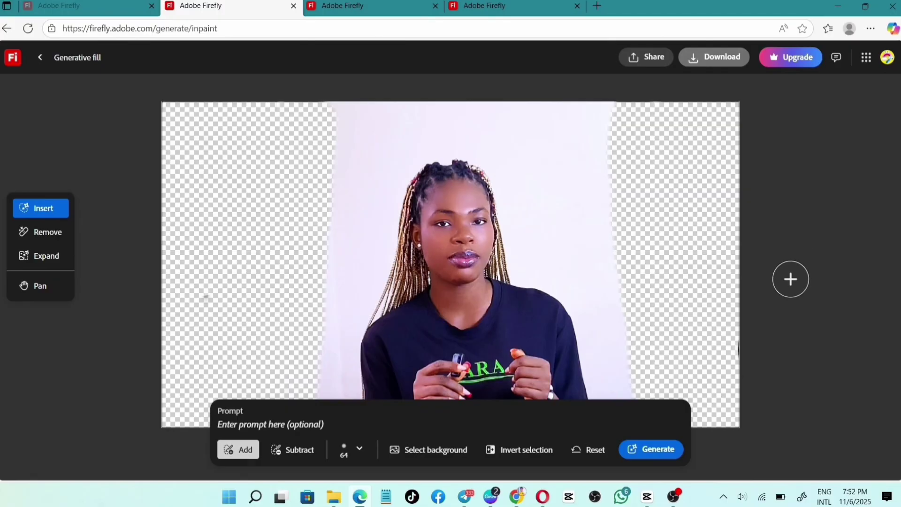
pyautogui.rightClick(273, 426)
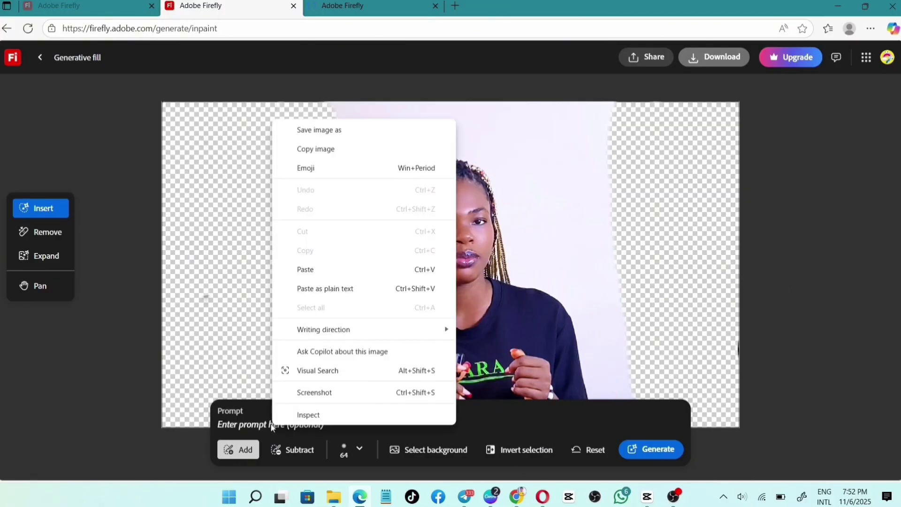
pyautogui.click(306, 277)
# - Generate room fills for the masked sides and compare the three variations
pyautogui.click(632, 451)
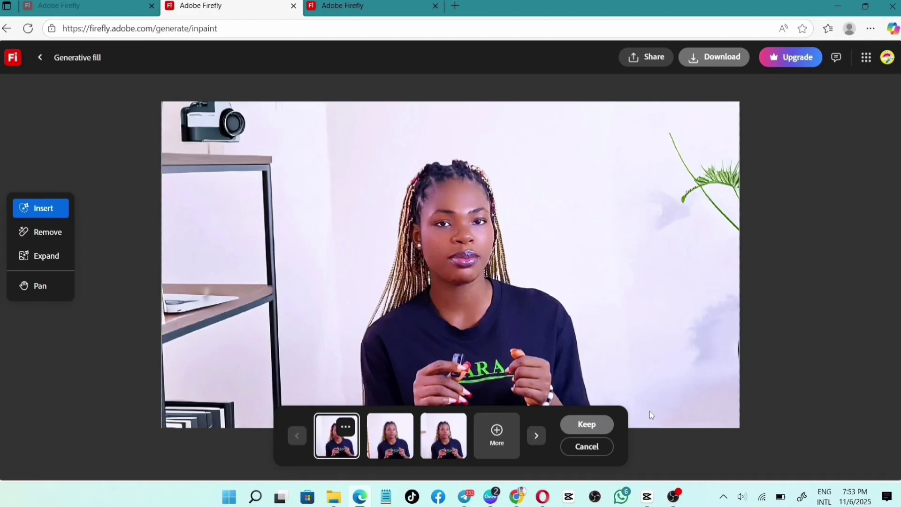
pyautogui.click(401, 439)
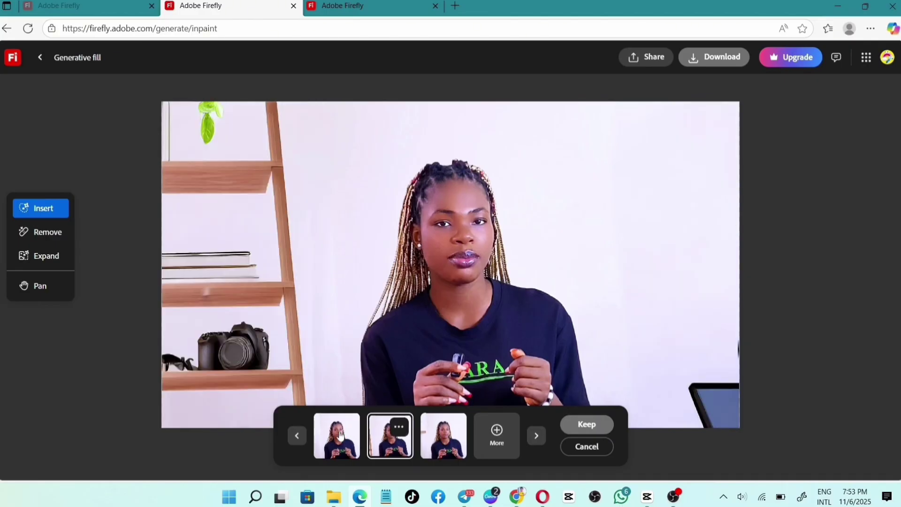
pyautogui.click(340, 436)
pyautogui.click(432, 437)
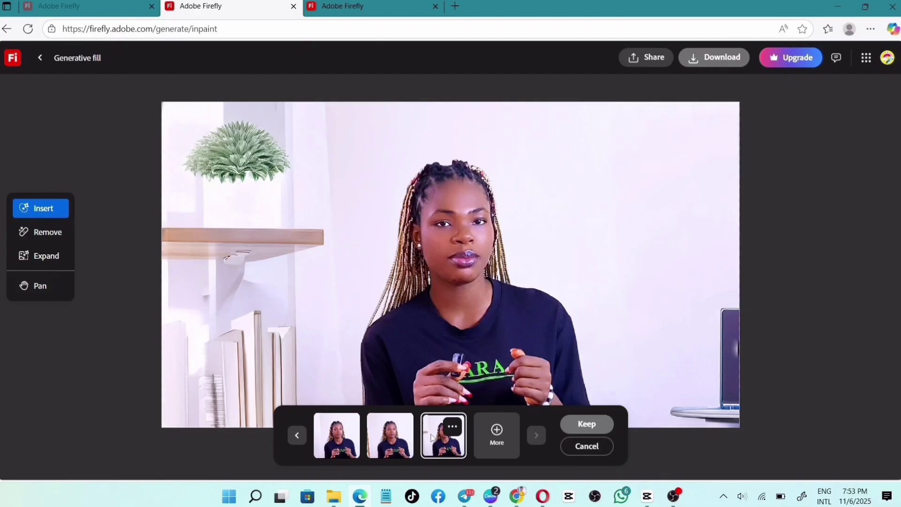
pyautogui.click(343, 441)
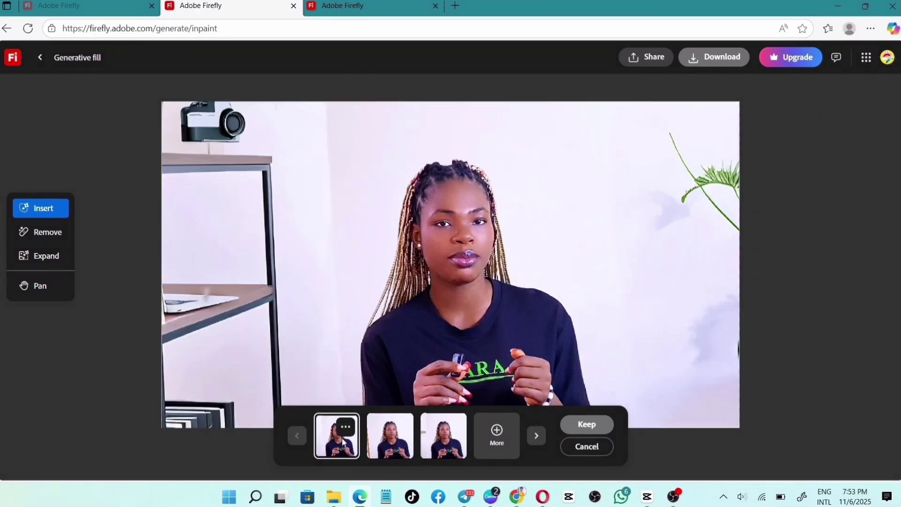
pyautogui.click(381, 445)
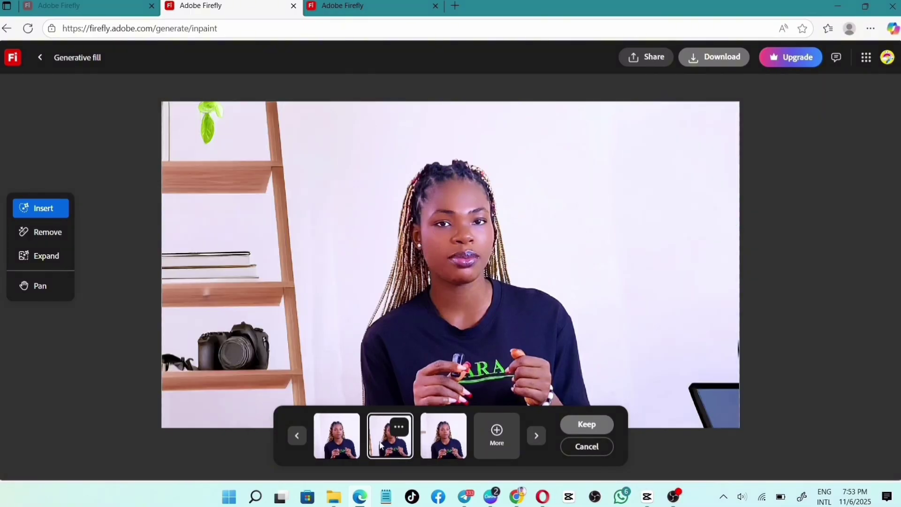
pyautogui.click(444, 439)
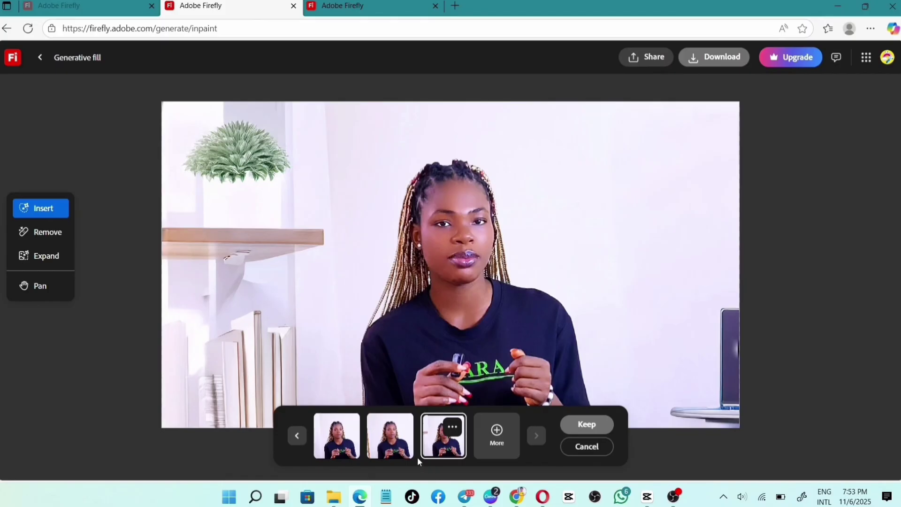
# - Generate more, keep the grey shelf with plant and books, and download it as PNG
pyautogui.click(495, 440)
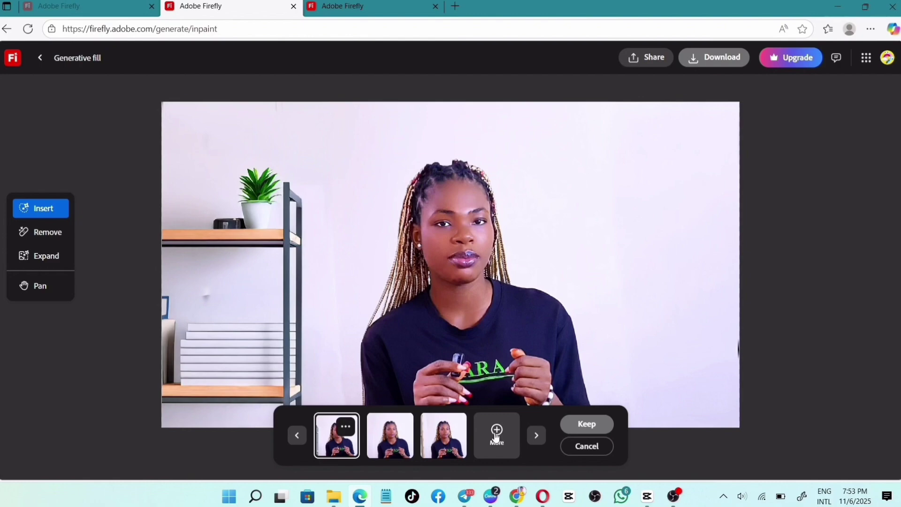
pyautogui.click(402, 443)
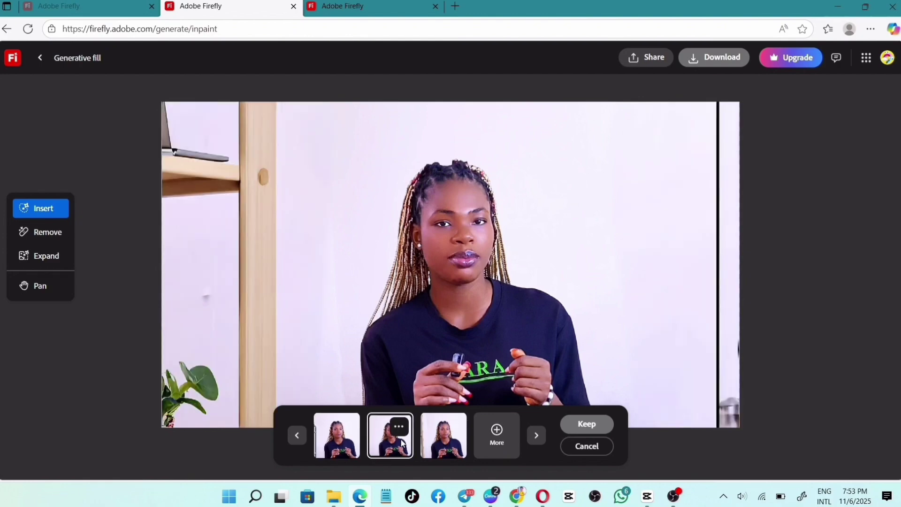
pyautogui.click(445, 436)
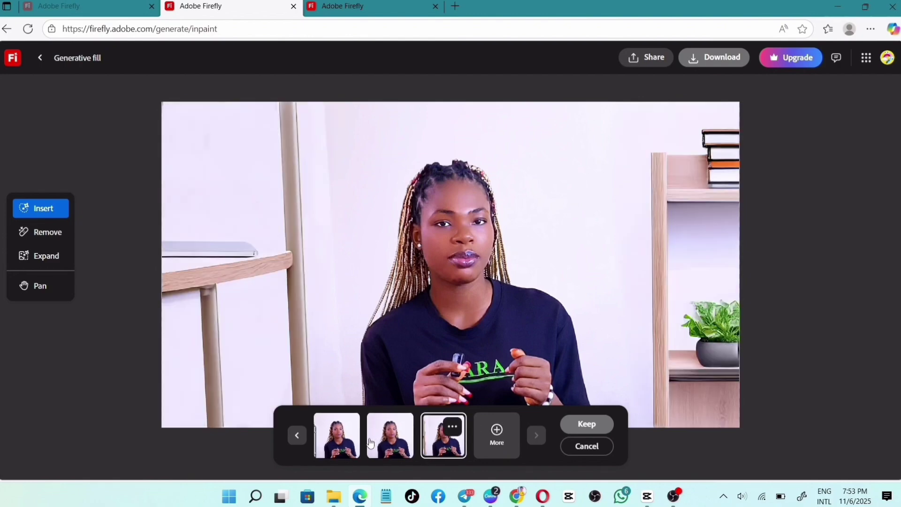
pyautogui.click(334, 442)
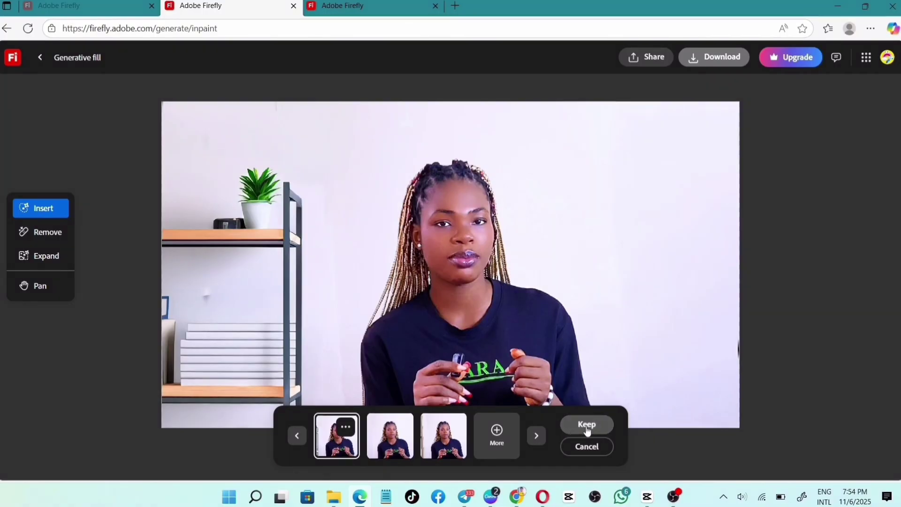
pyautogui.click(586, 424)
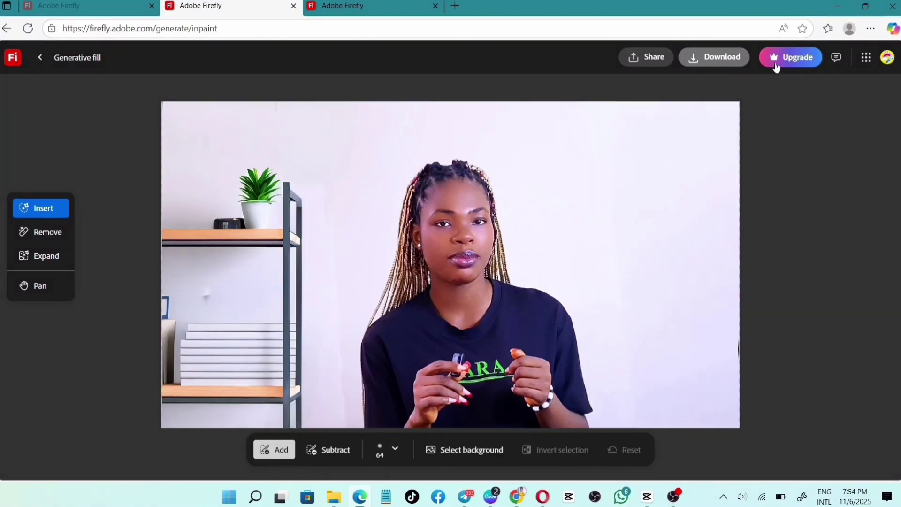
pyautogui.click(728, 54)
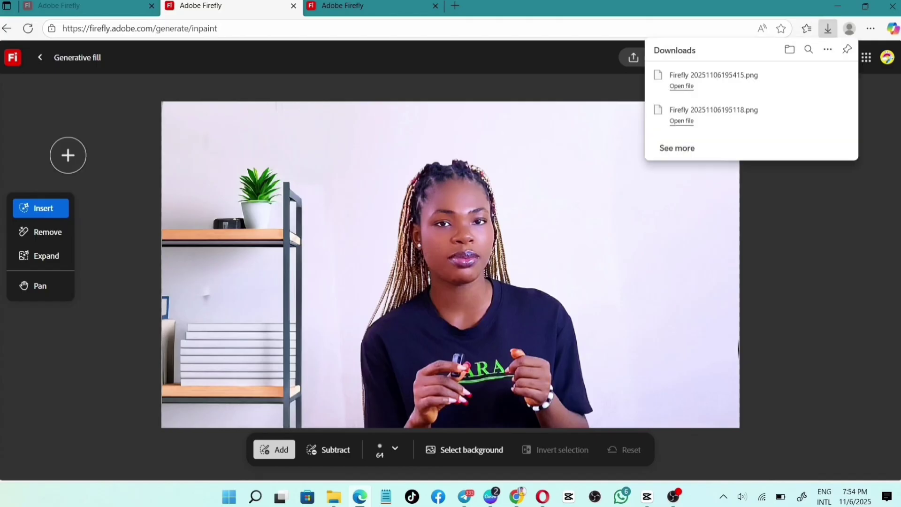
# - Reload the downloaded room PNG into Generative fill and mask the plain right-edge wall
pyautogui.click(3, 28)
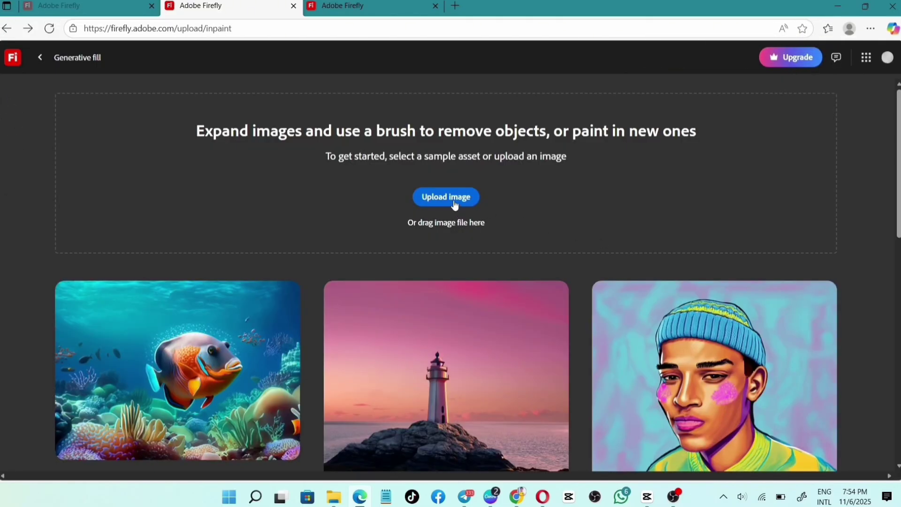
pyautogui.click(445, 198)
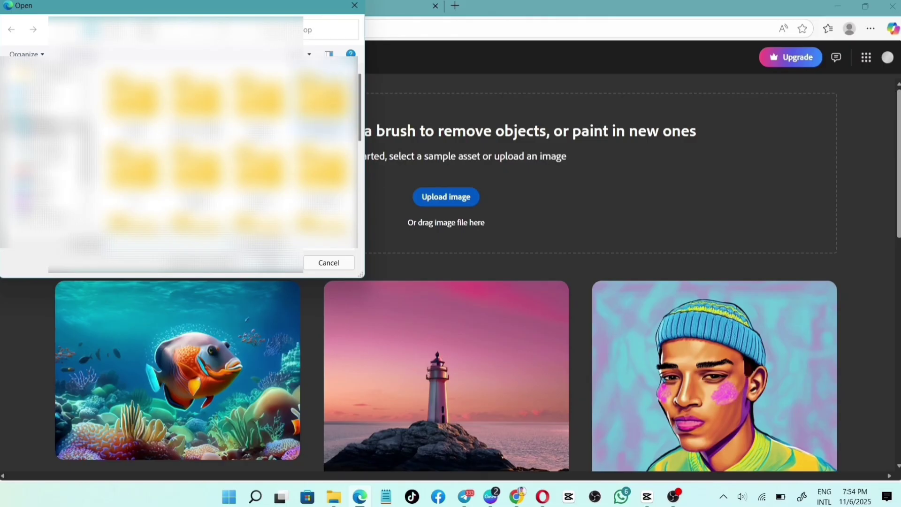
pyautogui.moveTo(363, 94); pyautogui.dragTo(374, 175)
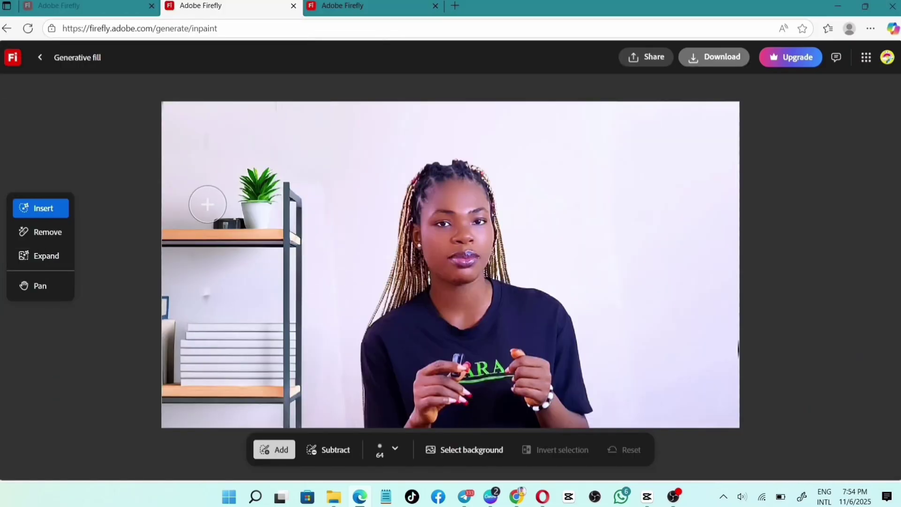
pyautogui.moveTo(649, 104)
pyautogui.mouseDown()
pyautogui.moveTo(694, 307)
pyautogui.moveTo(715, 164)
pyautogui.moveTo(736, 269)
pyautogui.moveTo(710, 116)
pyautogui.moveTo(679, 188)
pyautogui.moveTo(658, 172)
pyautogui.moveTo(648, 100)
pyautogui.moveTo(670, 116)
pyautogui.moveTo(715, 110)
pyautogui.moveTo(731, 154)
pyautogui.moveTo(749, 110)
pyautogui.moveTo(740, 100)
pyautogui.moveTo(724, 139)
pyautogui.moveTo(742, 289)
pyautogui.moveTo(651, 130)
pyautogui.moveTo(672, 171)
pyautogui.moveTo(676, 256)
pyautogui.moveTo(678, 237)
pyautogui.moveTo(665, 293)
pyautogui.moveTo(679, 213)
pyautogui.moveTo(680, 391)
pyautogui.moveTo(726, 274)
pyautogui.moveTo(737, 409)
pyautogui.moveTo(713, 424)
pyautogui.moveTo(705, 351)
pyautogui.moveTo(677, 417)
pyautogui.mouseUp()
# - Generate fills for the right edge and compare the three variations
pyautogui.click(657, 448)
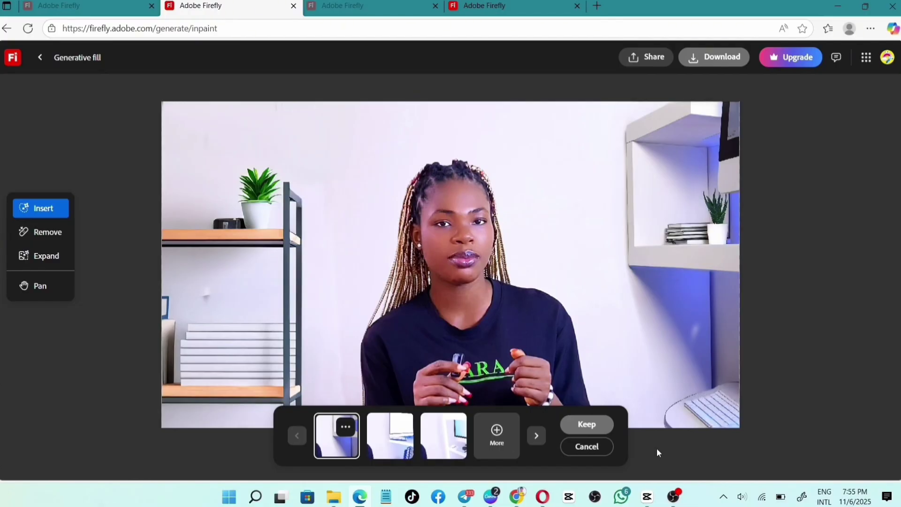
pyautogui.click(394, 439)
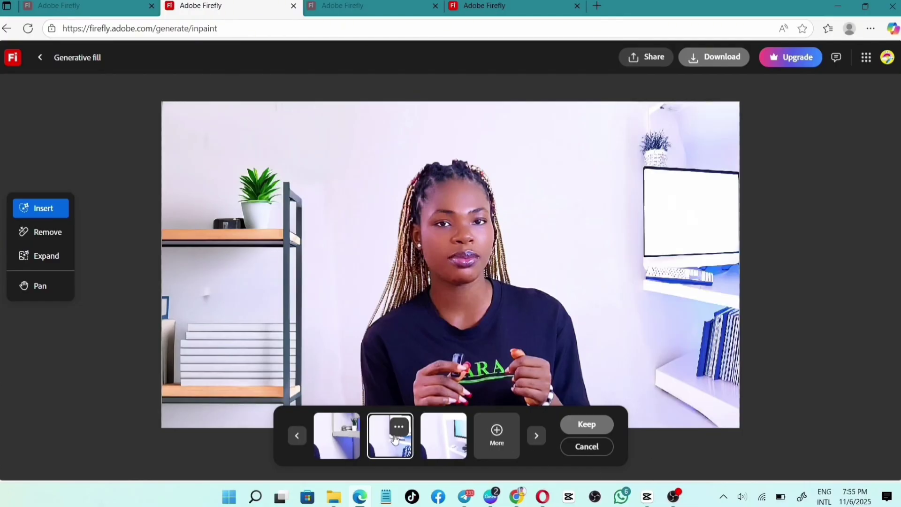
pyautogui.click(438, 442)
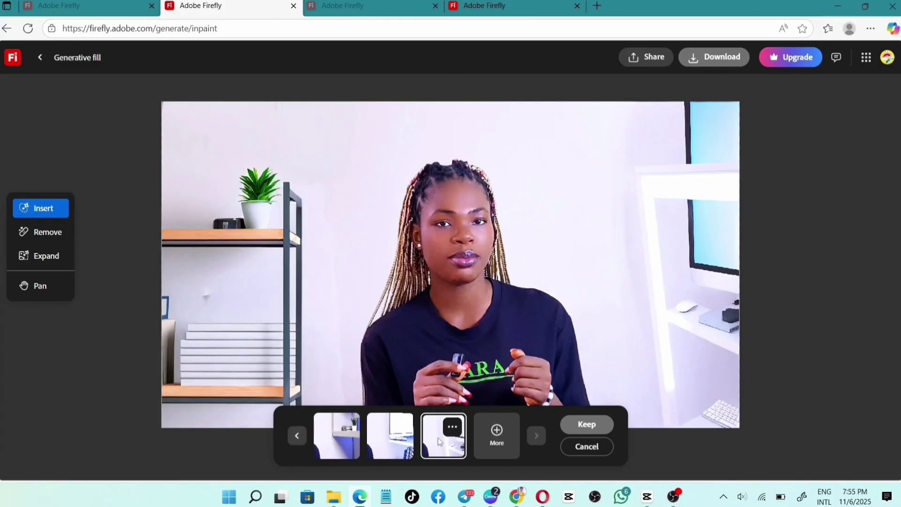
# - Generate more, keep the white shelf with plant and books, and download the image
pyautogui.click(496, 431)
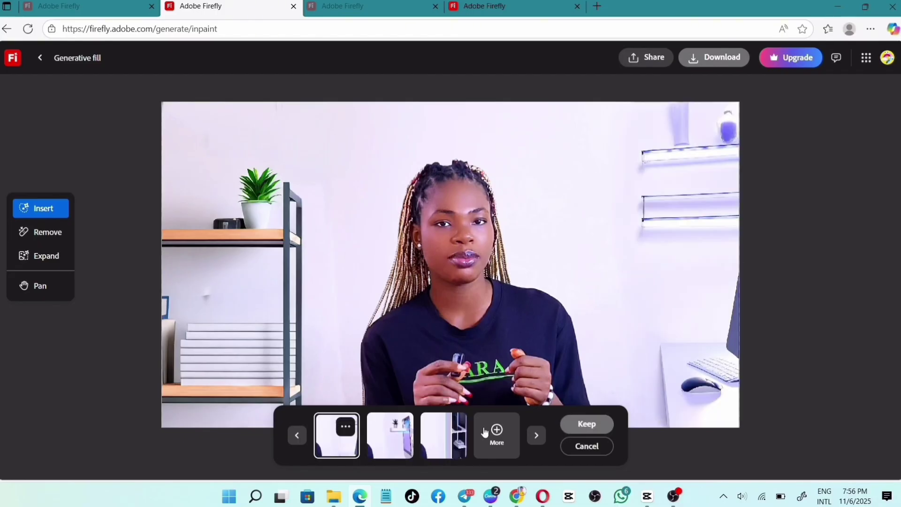
pyautogui.click(398, 450)
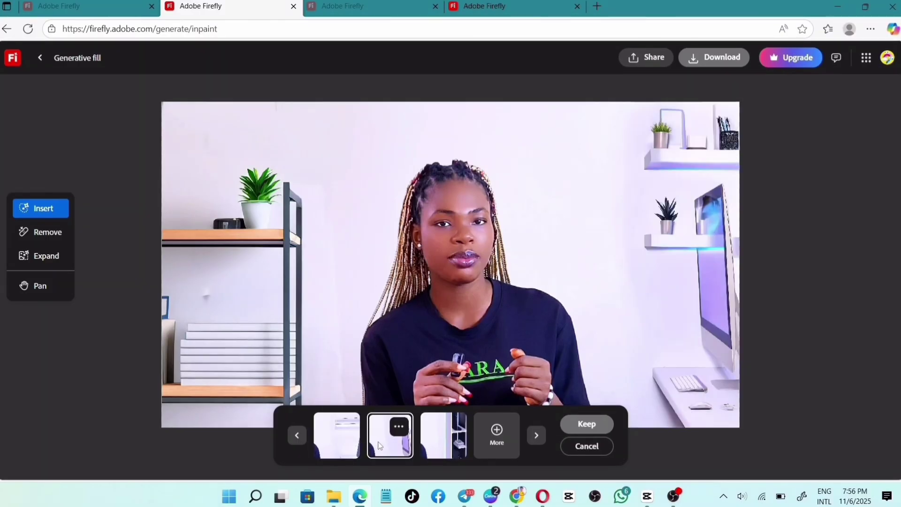
pyautogui.click(326, 439)
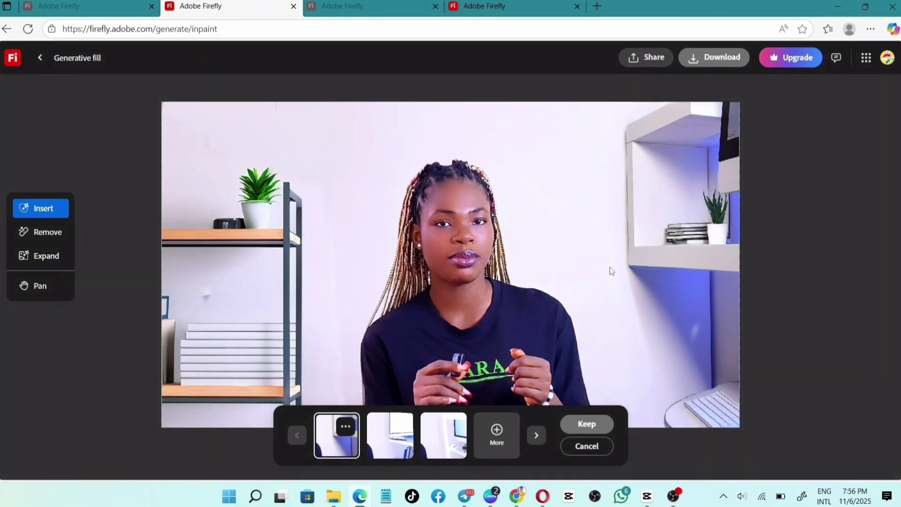
pyautogui.click(585, 424)
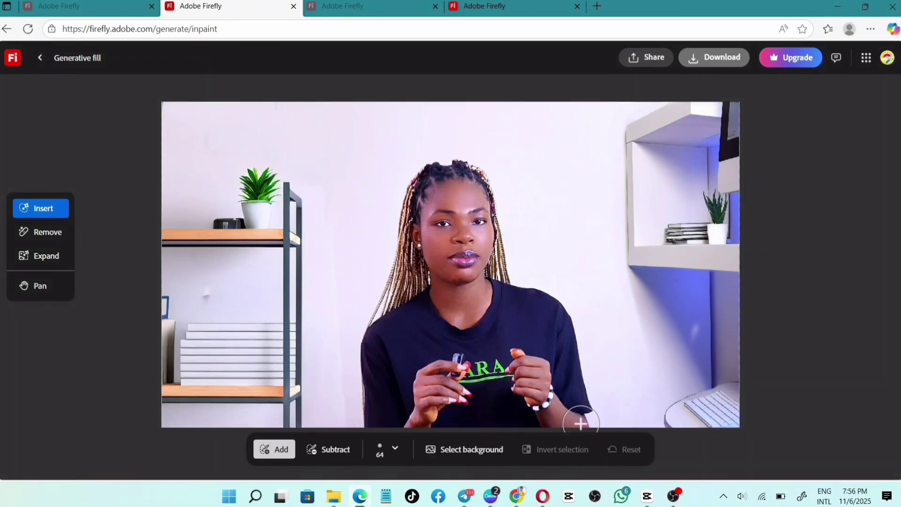
pyautogui.click(715, 57)
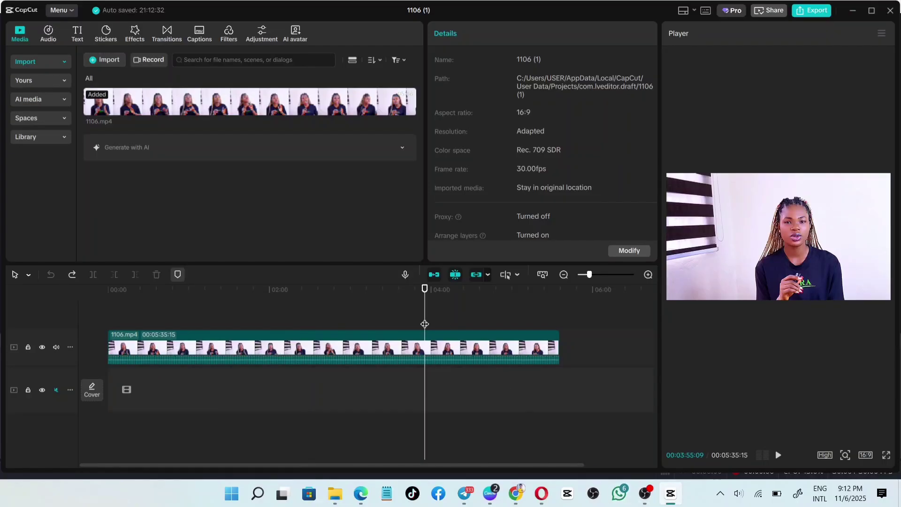
# - Move the playhead to the start and import the first Firefly PNG
pyautogui.moveTo(425, 323); pyautogui.dragTo(104, 336)
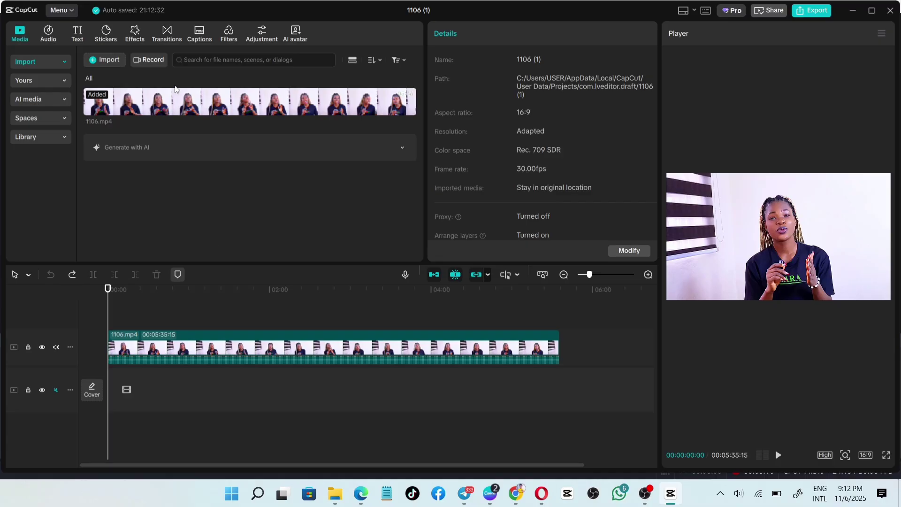
pyautogui.click(103, 59)
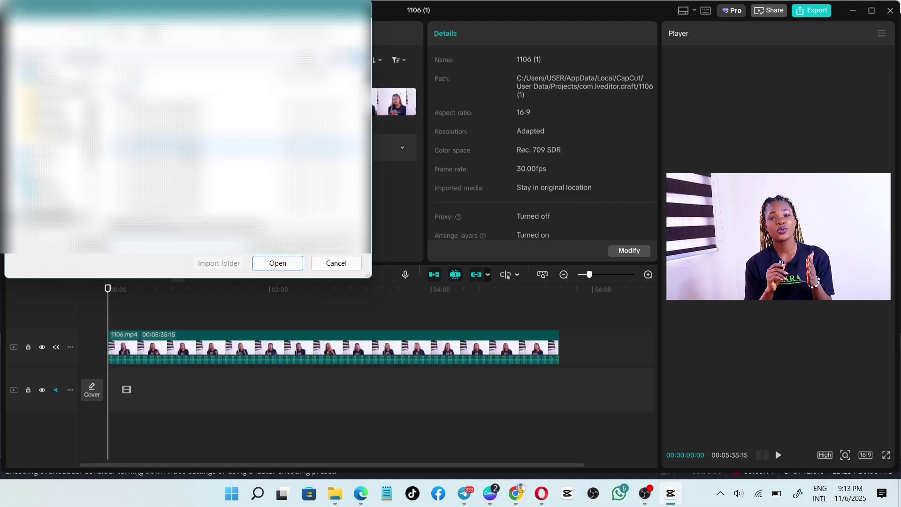
pyautogui.click(281, 263)
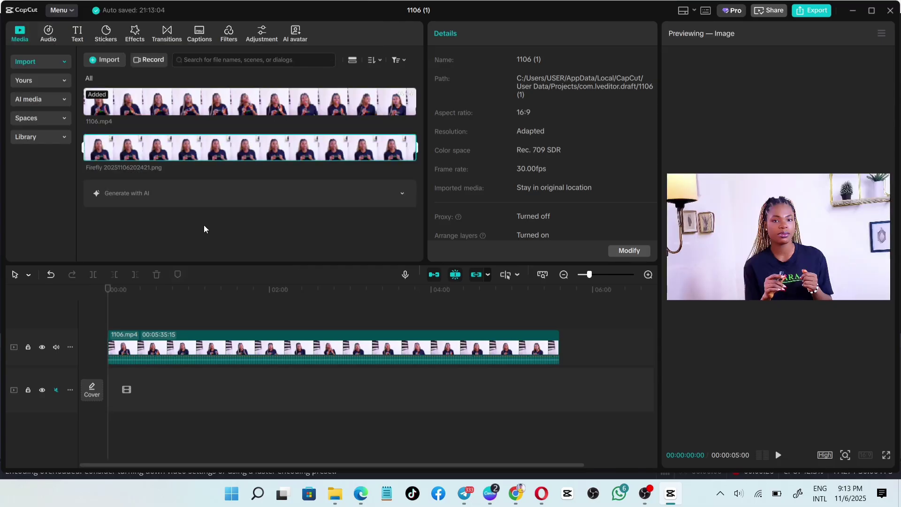
# - Import the second Firefly PNG, then delete the duplicate Firefly 20251106202421.png from the media bin
pyautogui.click(109, 62)
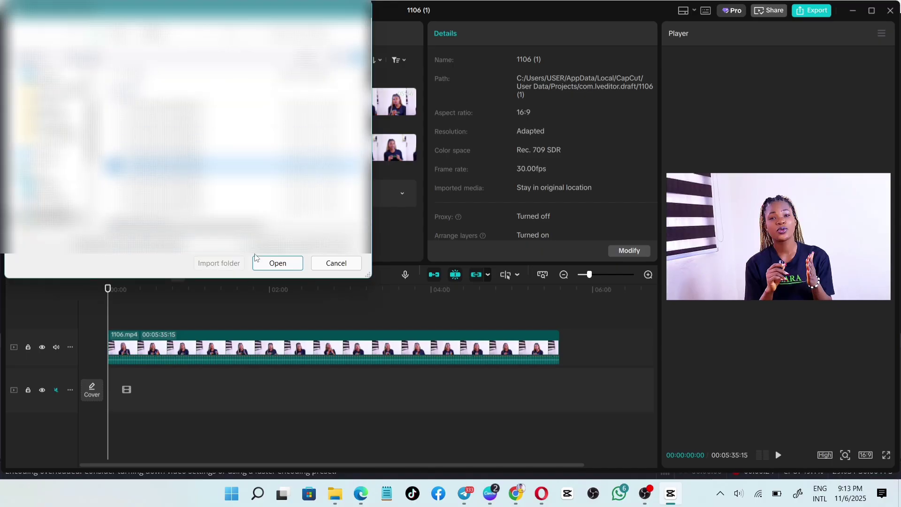
pyautogui.click(272, 264)
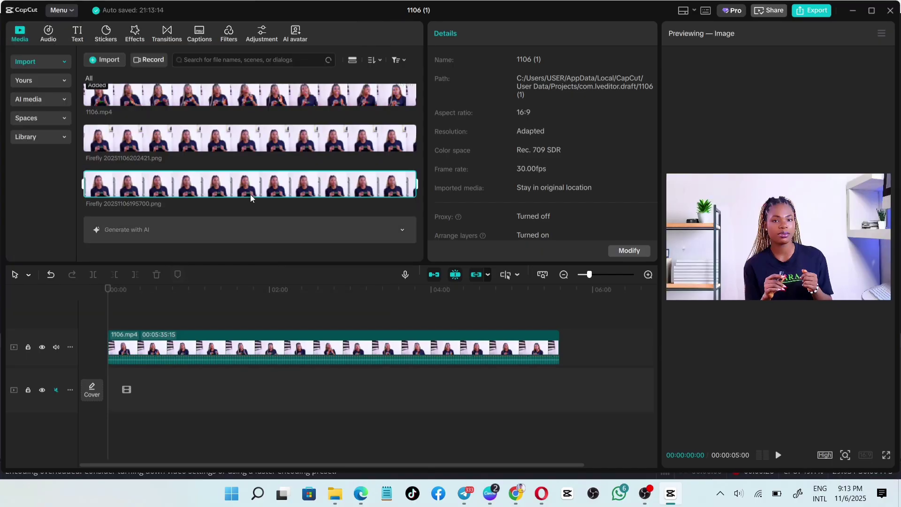
pyautogui.rightClick(247, 144)
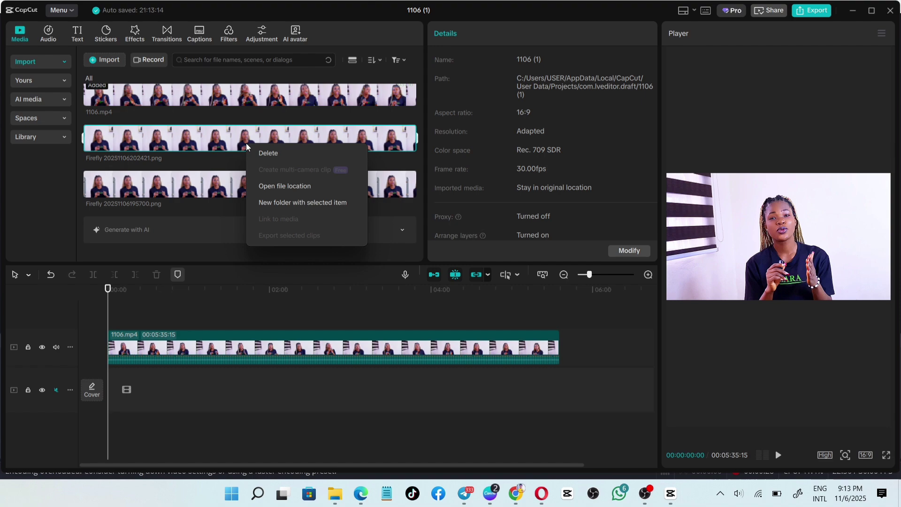
pyautogui.click(269, 155)
# - Place the Firefly room image on the track below the webcam clip and extend it to nearly four minutes
pyautogui.click(373, 345)
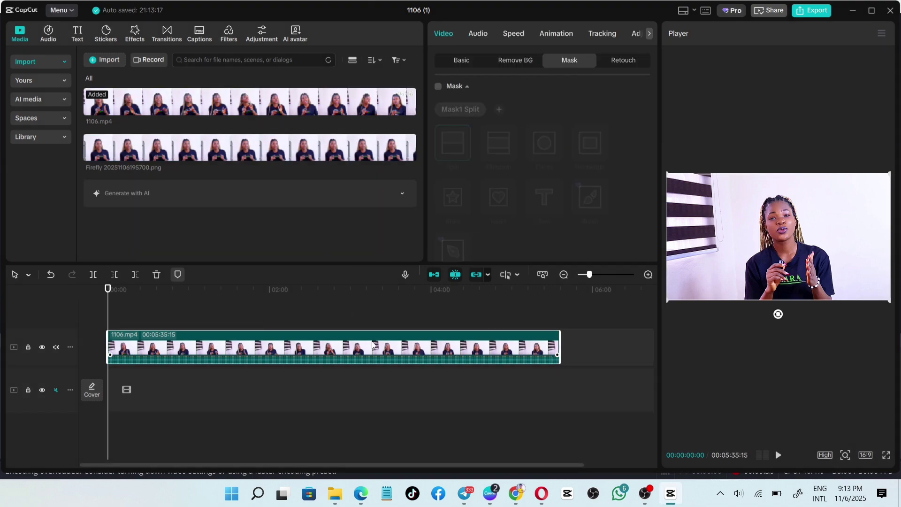
pyautogui.moveTo(225, 149); pyautogui.dragTo(253, 392)
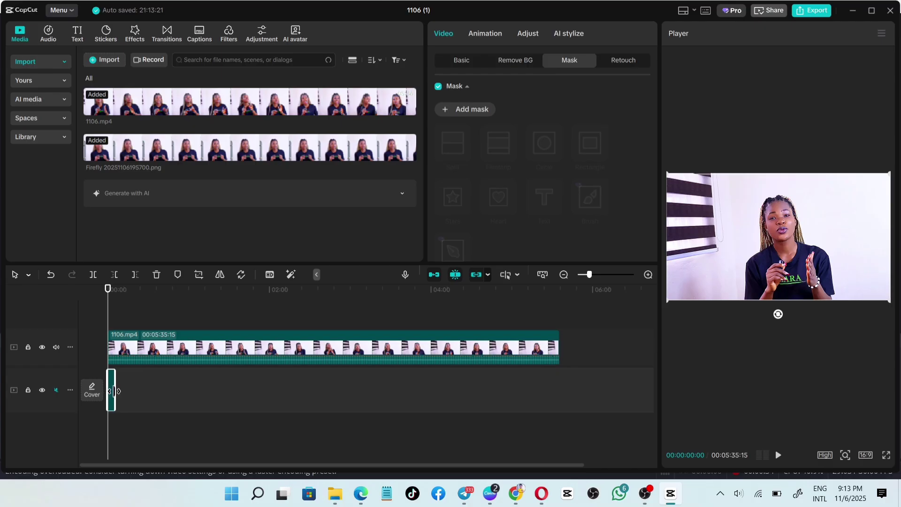
pyautogui.moveTo(114, 391); pyautogui.dragTo(427, 413)
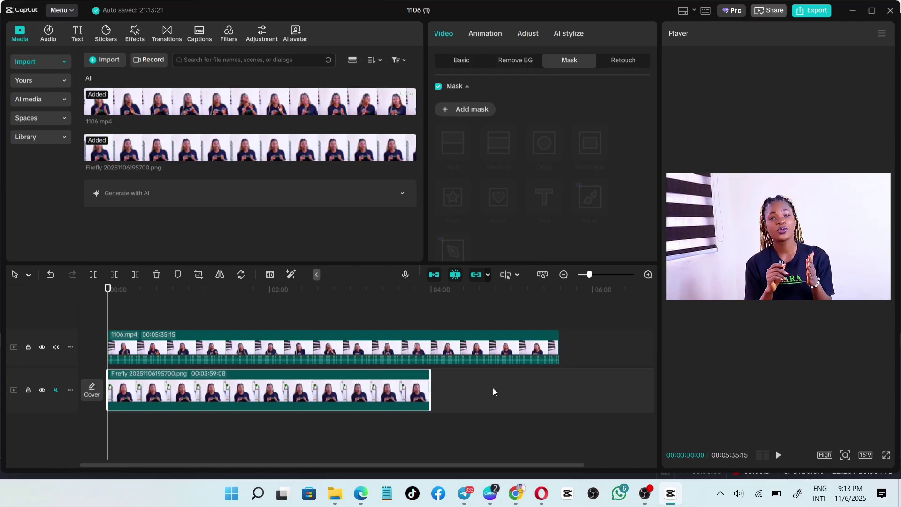
# - Add a Rectangle mask to 1106.mp4 sized around the speaker (883×1080, feather 16)
pyautogui.click(196, 348)
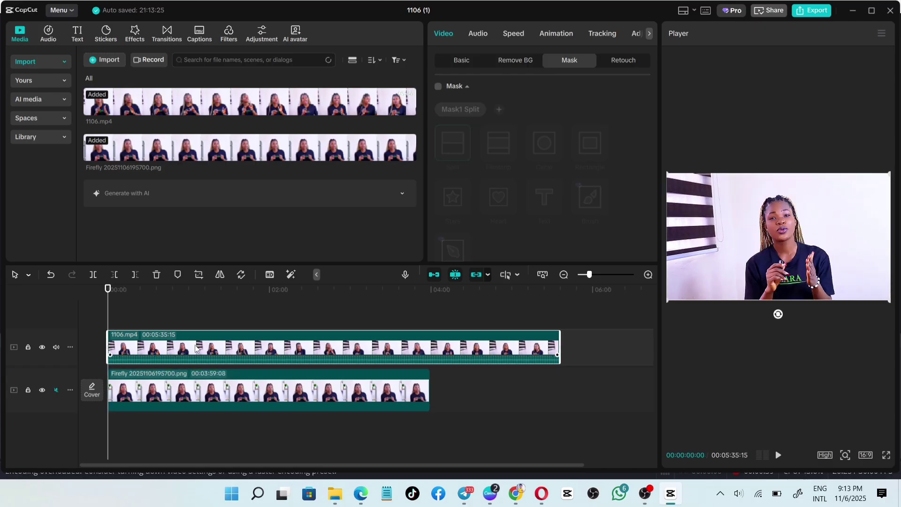
pyautogui.click(438, 87)
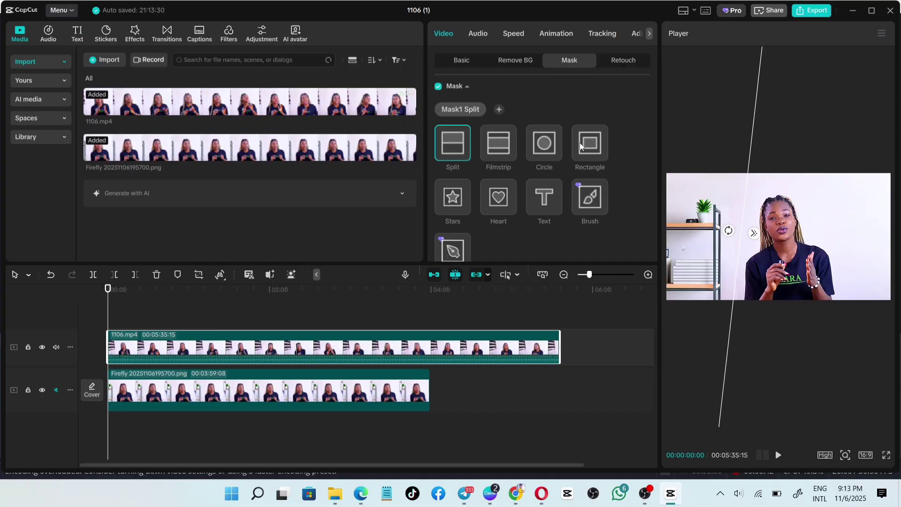
pyautogui.click(586, 148)
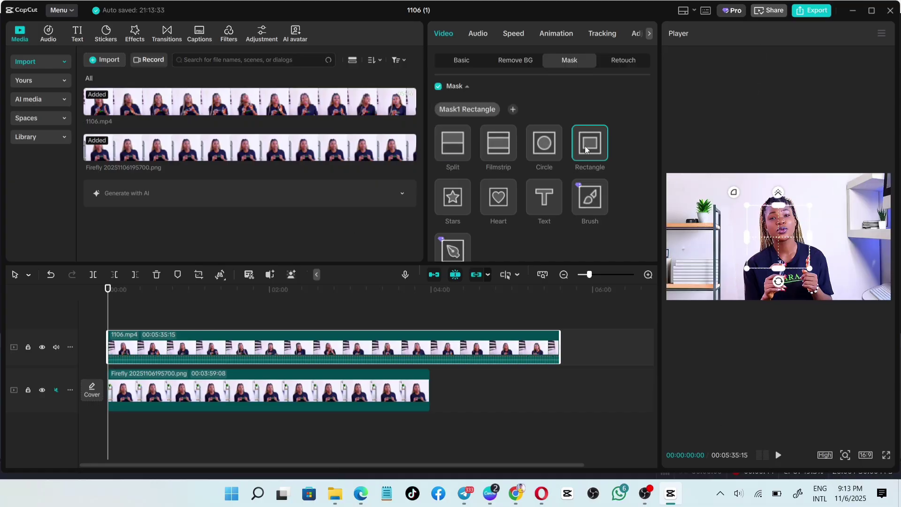
pyautogui.moveTo(783, 271); pyautogui.dragTo(795, 303)
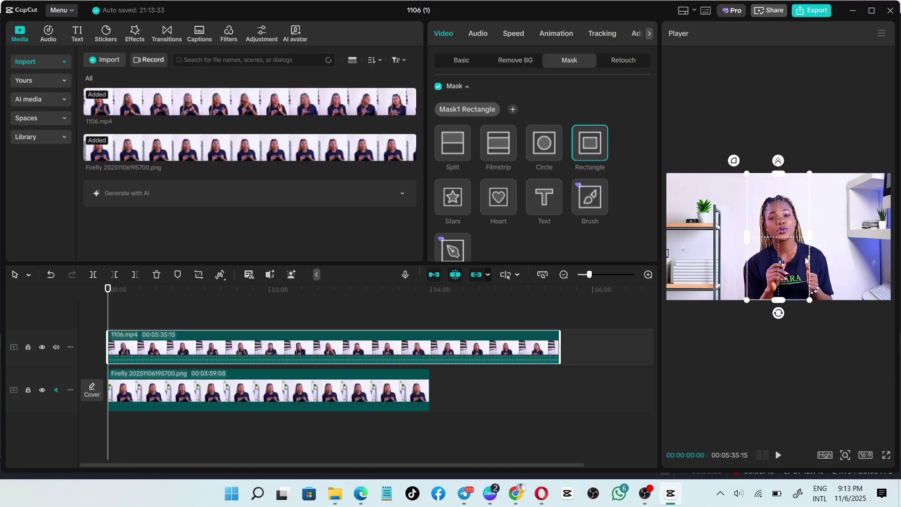
pyautogui.moveTo(811, 243); pyautogui.dragTo(811, 264)
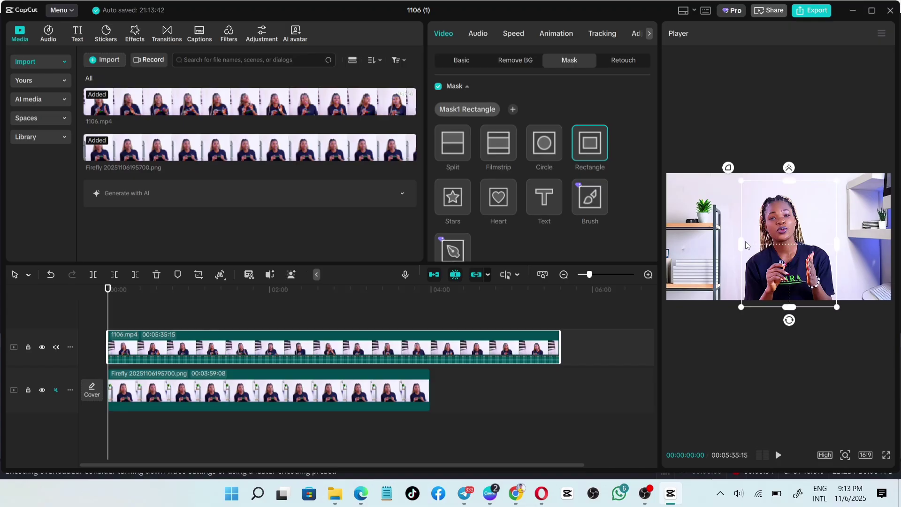
pyautogui.moveTo(745, 246); pyautogui.dragTo(742, 247)
pyautogui.moveTo(812, 247); pyautogui.dragTo(801, 263)
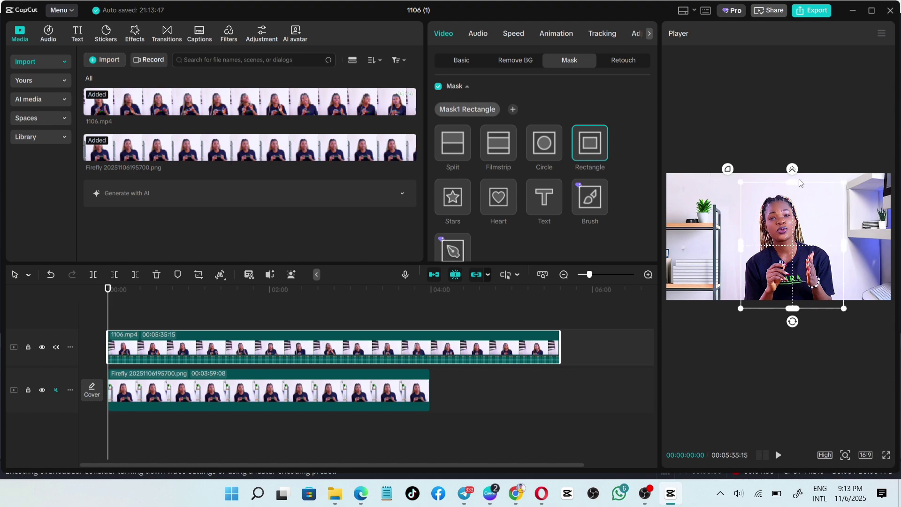
pyautogui.moveTo(794, 174); pyautogui.dragTo(789, 167)
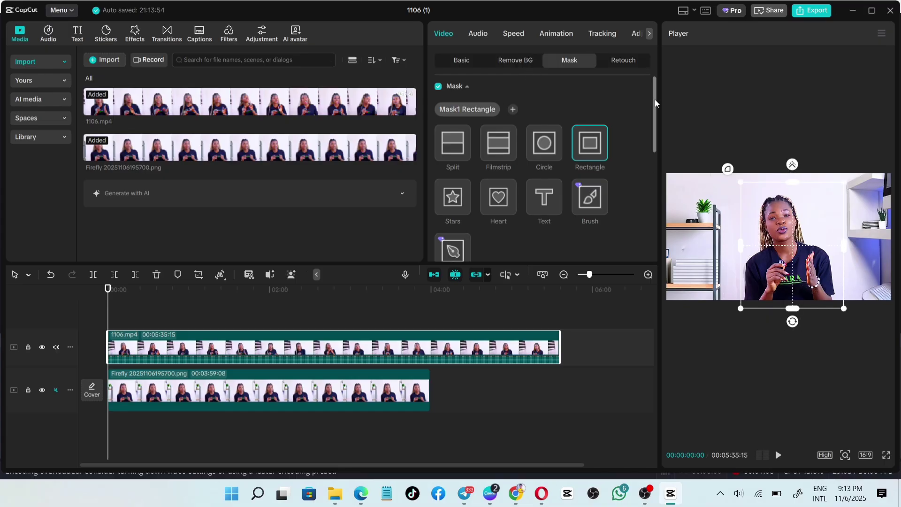
pyautogui.moveTo(655, 103); pyautogui.dragTo(666, 188)
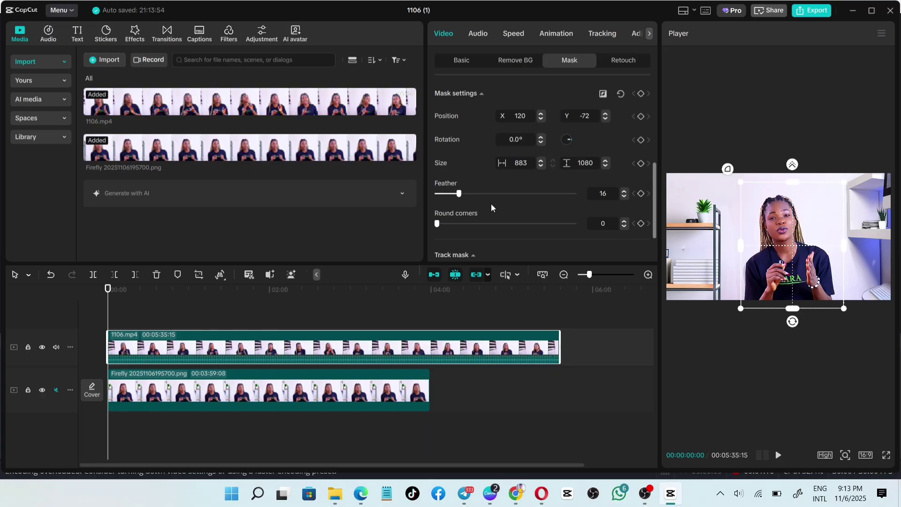
# - Set the webcam mask's Feather to 10 and deselect the clip to view the composite
pyautogui.click(605, 193)
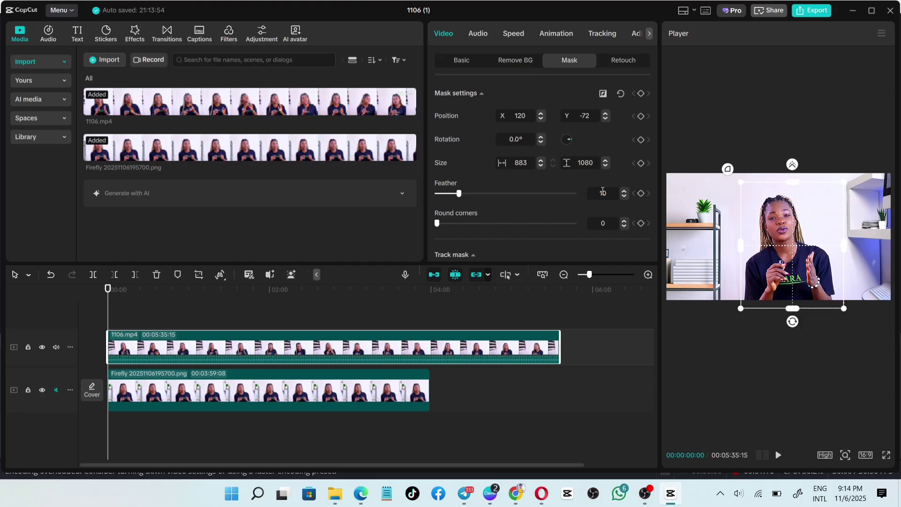
pyautogui.write('10')
pyautogui.press('Return')
pyautogui.click(391, 426)
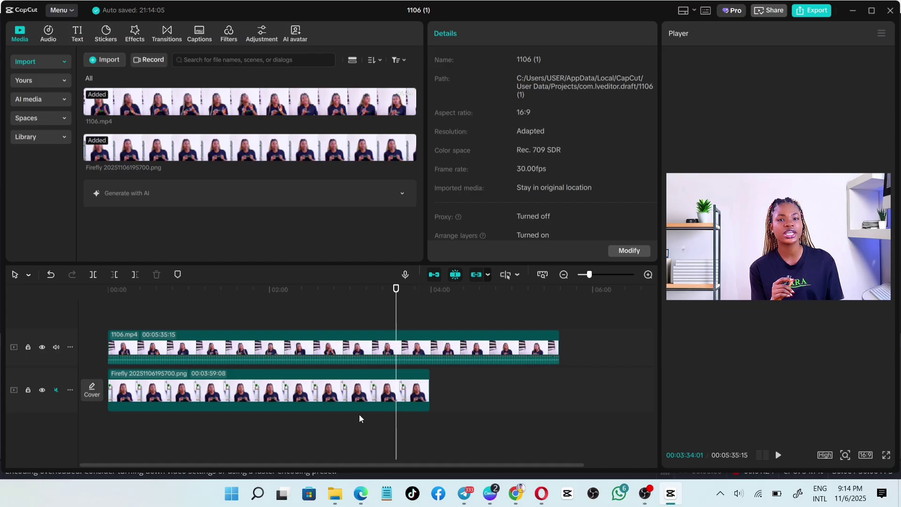
pyautogui.click(370, 395)
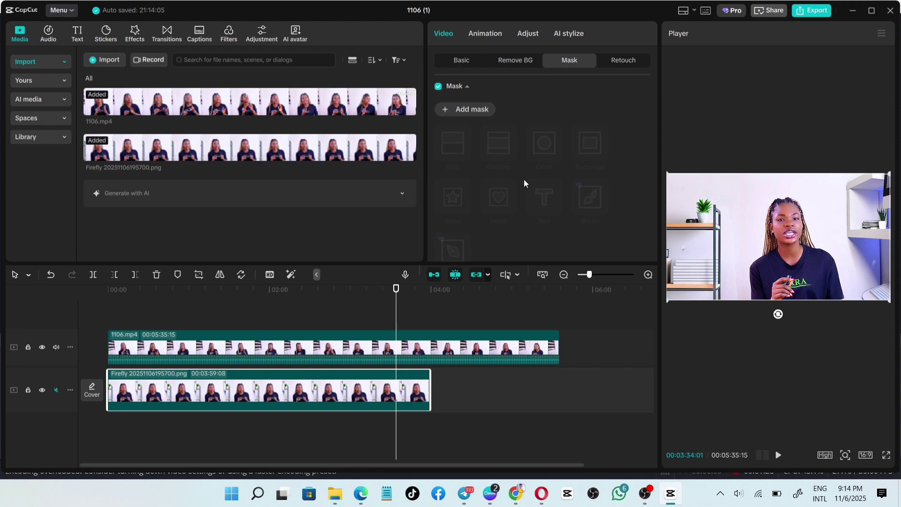
pyautogui.scroll(-2, 537, 157)
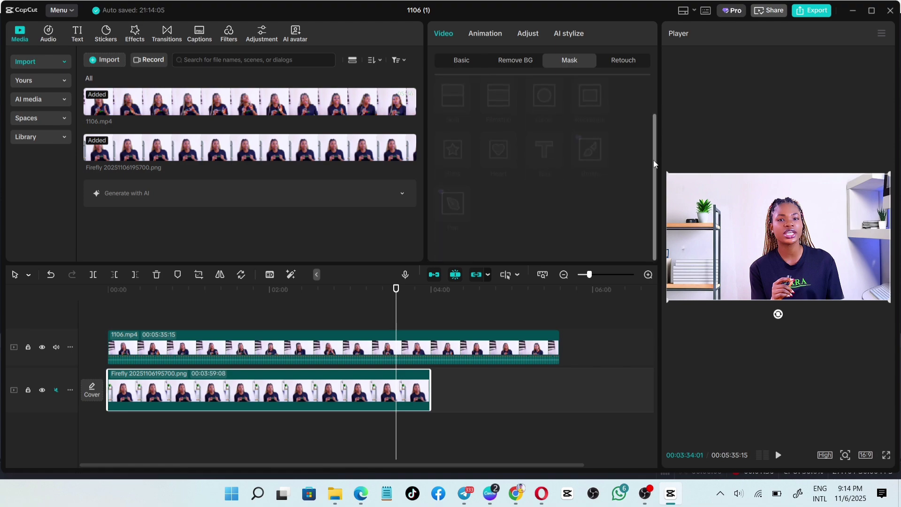
pyautogui.moveTo(654, 161); pyautogui.dragTo(656, 102)
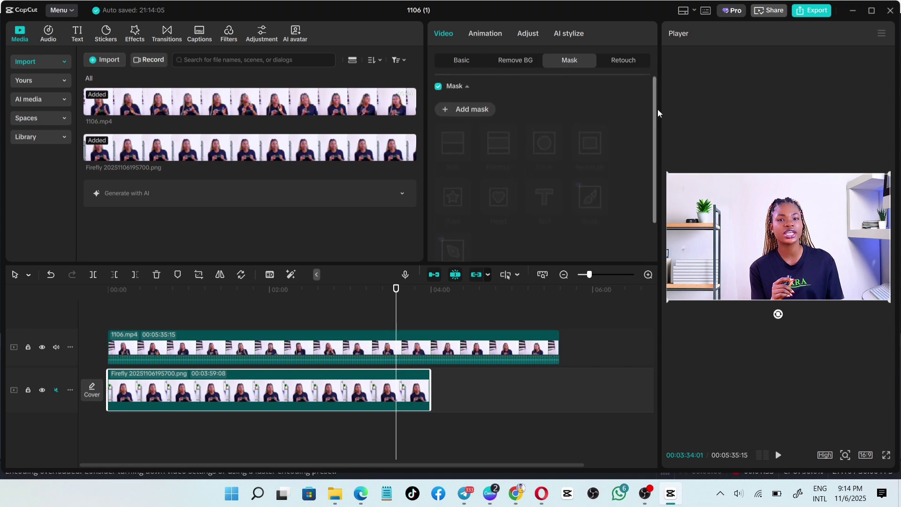
pyautogui.click(365, 336)
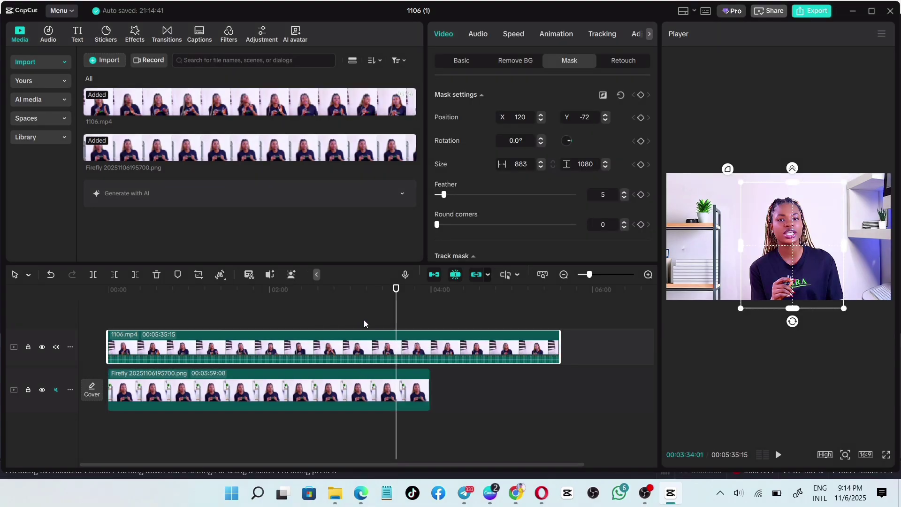
pyautogui.click(291, 399)
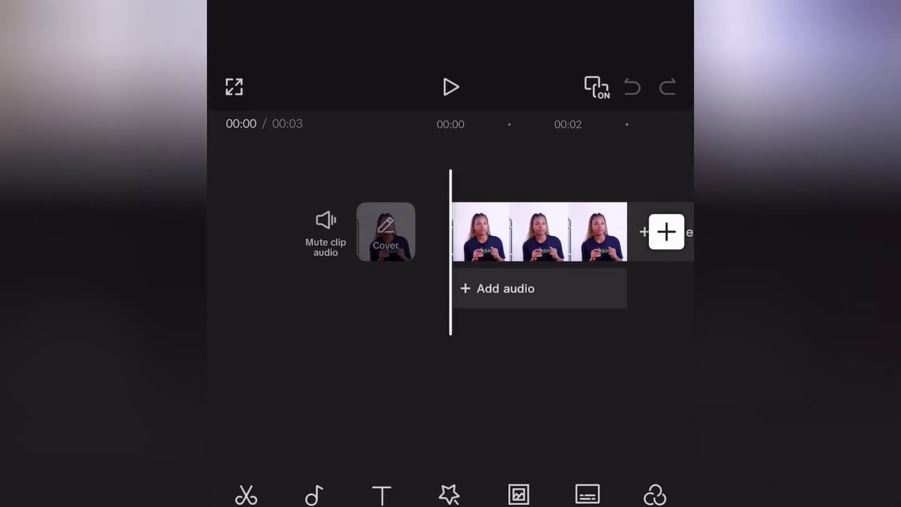
# - Select the webcam overlay clip and bring the Mask tool into view in the toolbar
pyautogui.click(540, 243)
pyautogui.moveTo(539, 243); pyautogui.dragTo(490, 243)
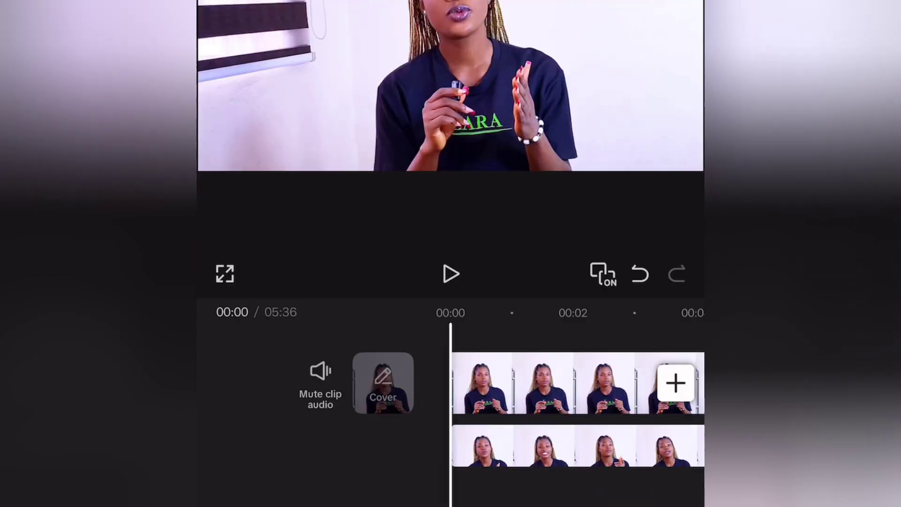
pyautogui.hscroll(10, 450, 441)
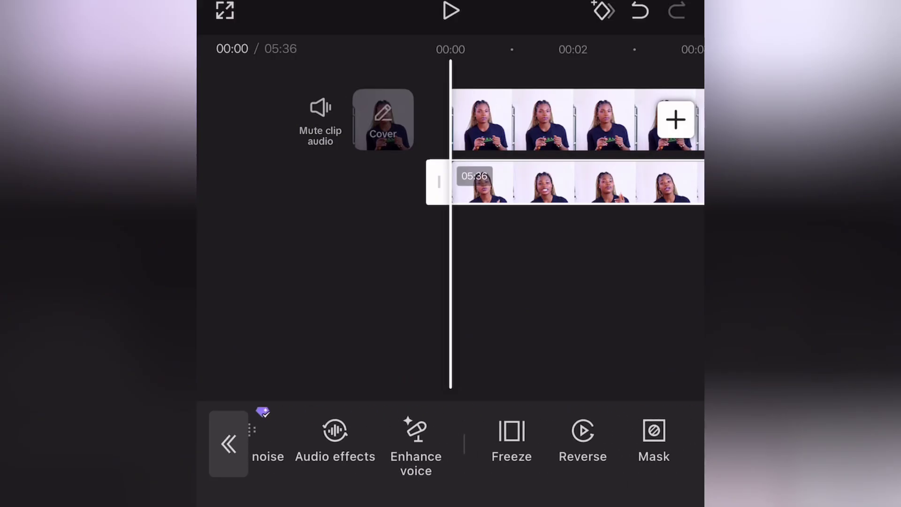
# - Add a Rectangle mask to the overlay, resized and positioned to frame the speaker
pyautogui.click(654, 438)
pyautogui.click(574, 359)
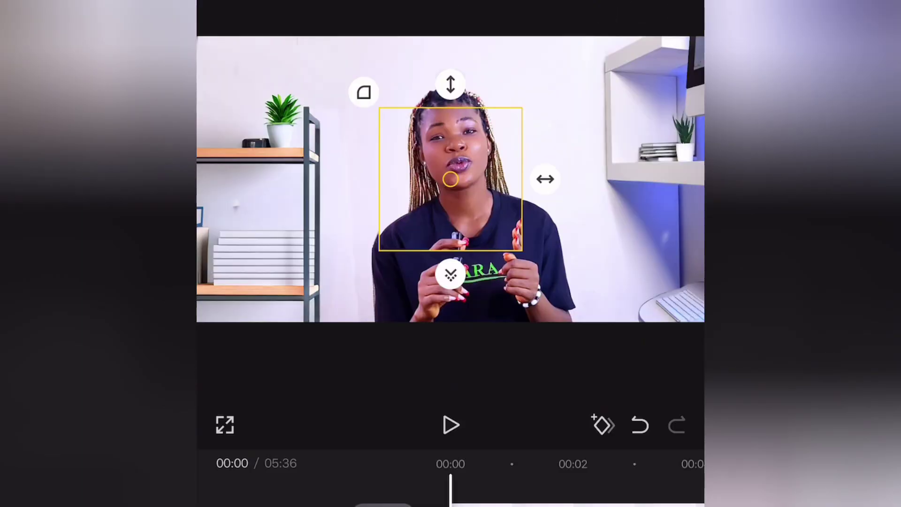
pyautogui.moveTo(451, 83); pyautogui.dragTo(450, 22)
pyautogui.moveTo(451, 178); pyautogui.dragTo(450, 197)
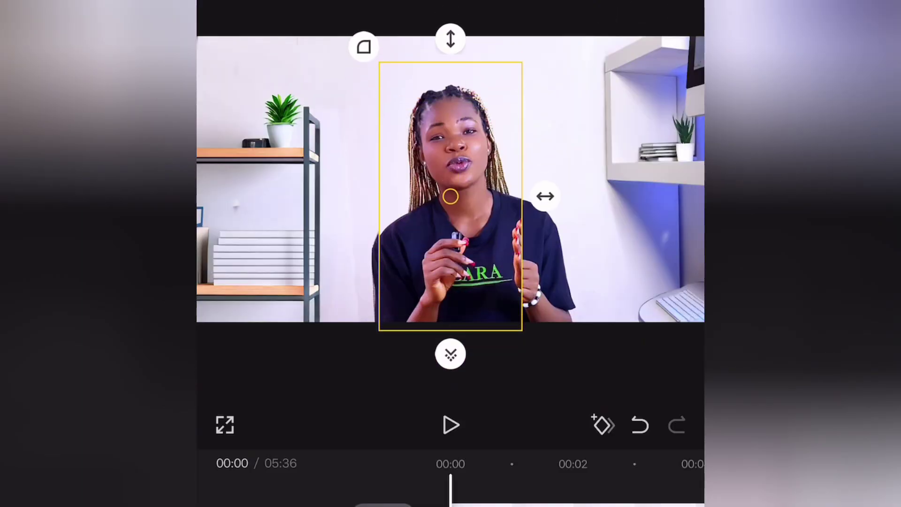
pyautogui.moveTo(545, 196); pyautogui.dragTo(581, 196)
pyautogui.moveTo(451, 197); pyautogui.dragTo(470, 203)
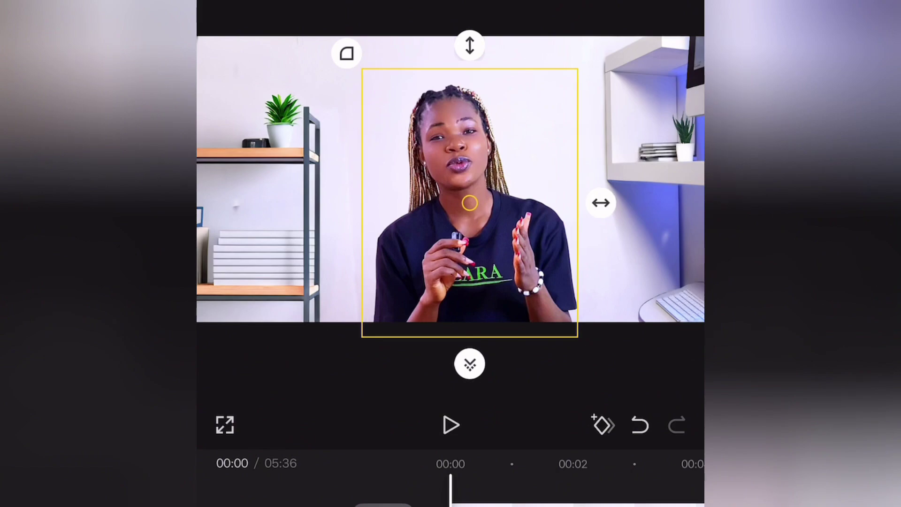
pyautogui.moveTo(601, 203); pyautogui.dragTo(607, 203)
# - Preview the masked video, reduce the mask's edge feather, and preview it again
pyautogui.click(450, 425)
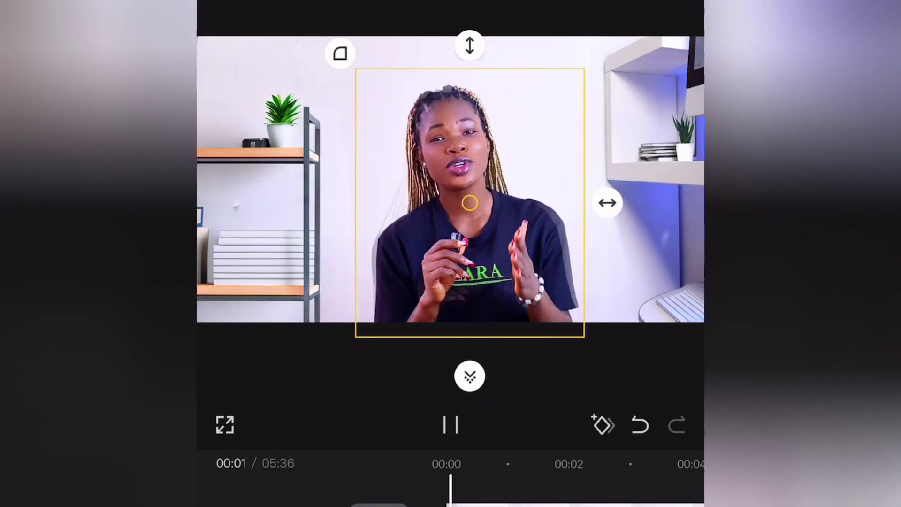
pyautogui.click(450, 424)
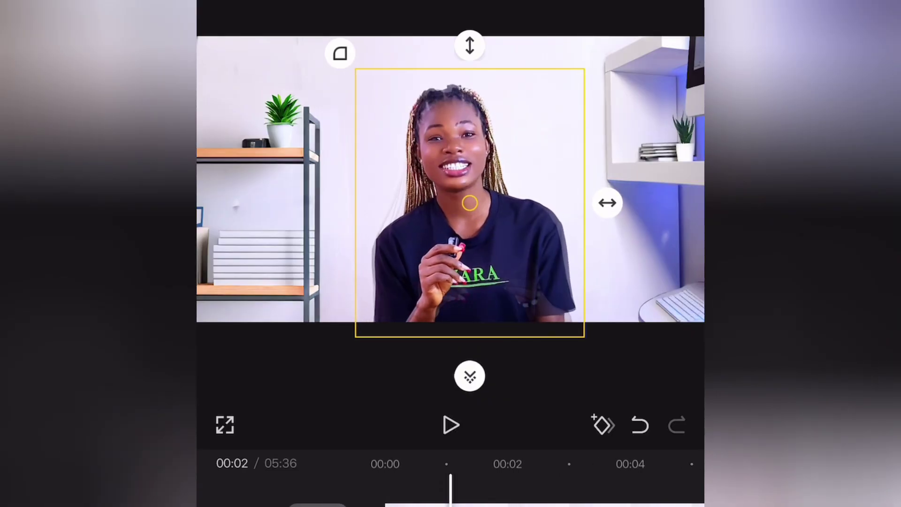
pyautogui.moveTo(470, 374); pyautogui.dragTo(469, 363)
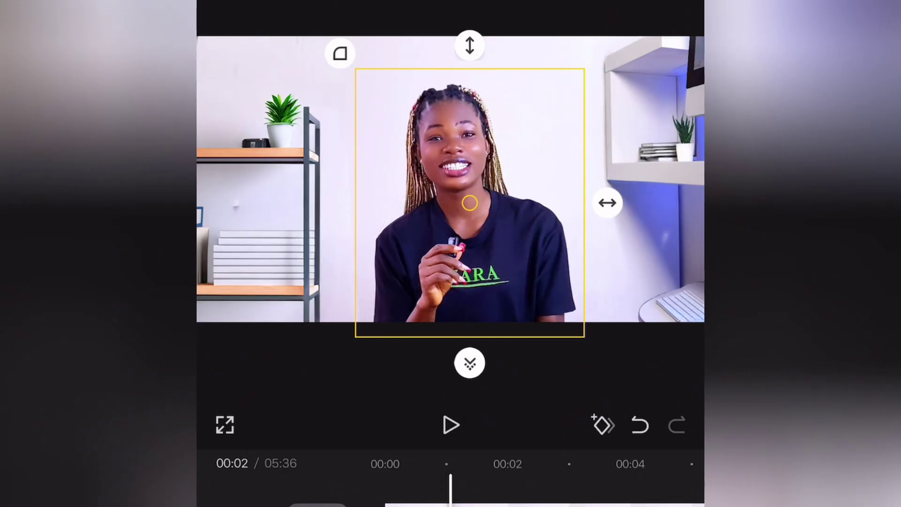
pyautogui.click(450, 425)
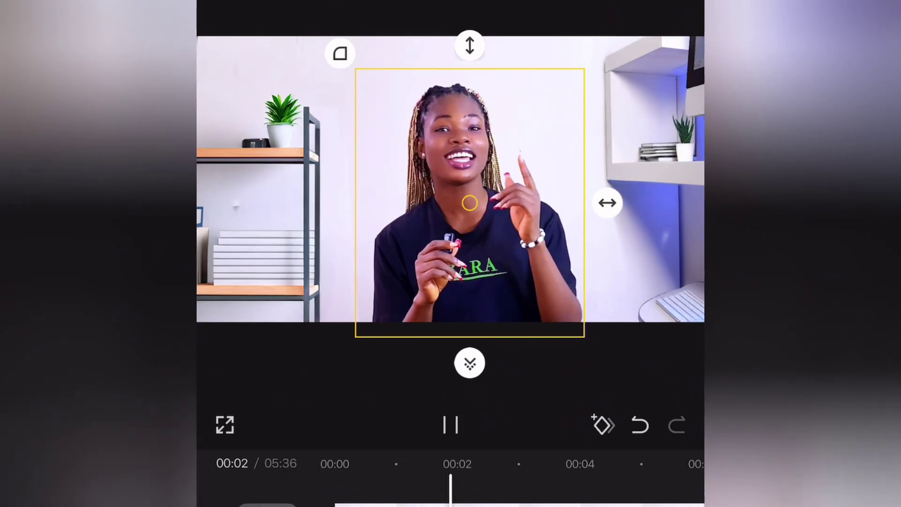
pyautogui.click(450, 425)
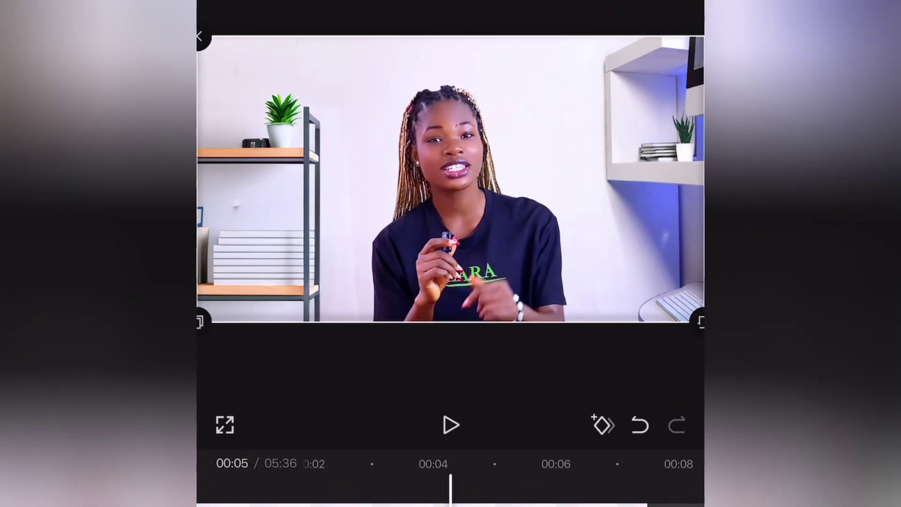